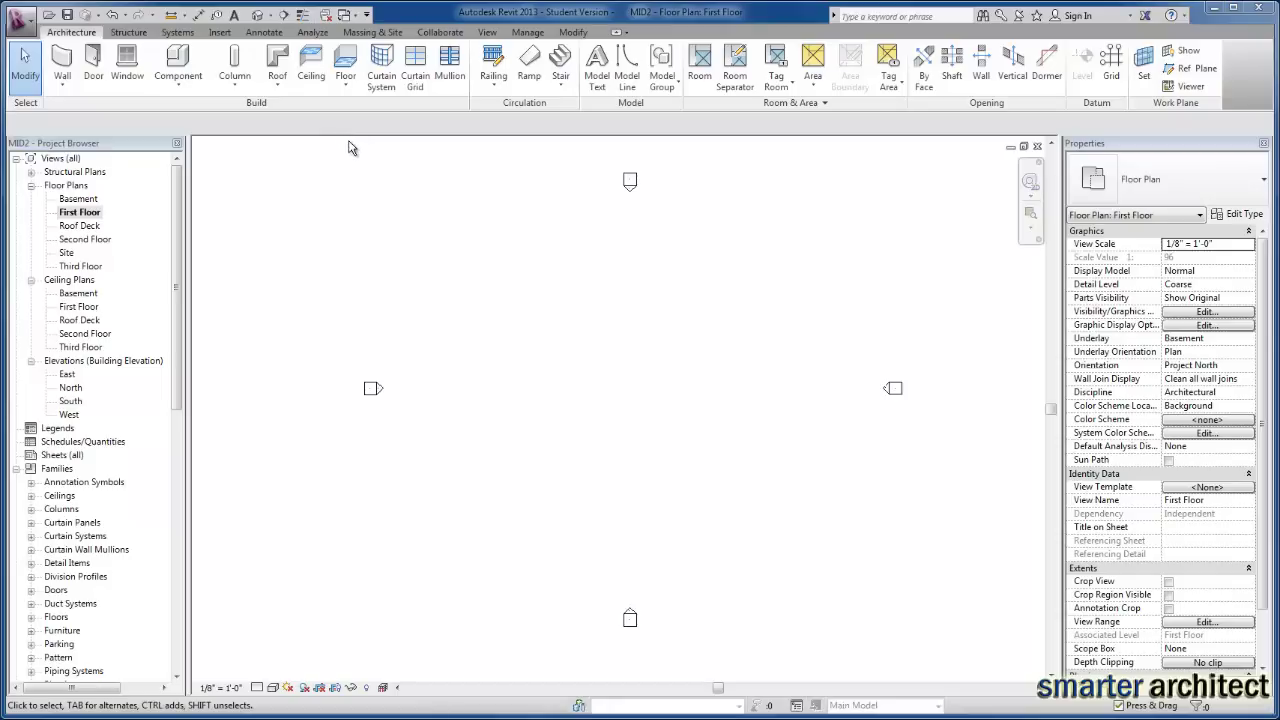
Step: Open the Link CAD Formats dialog from the Insert tab and move it up and left
{"action": "left_click", "coordinate": [219, 33]}
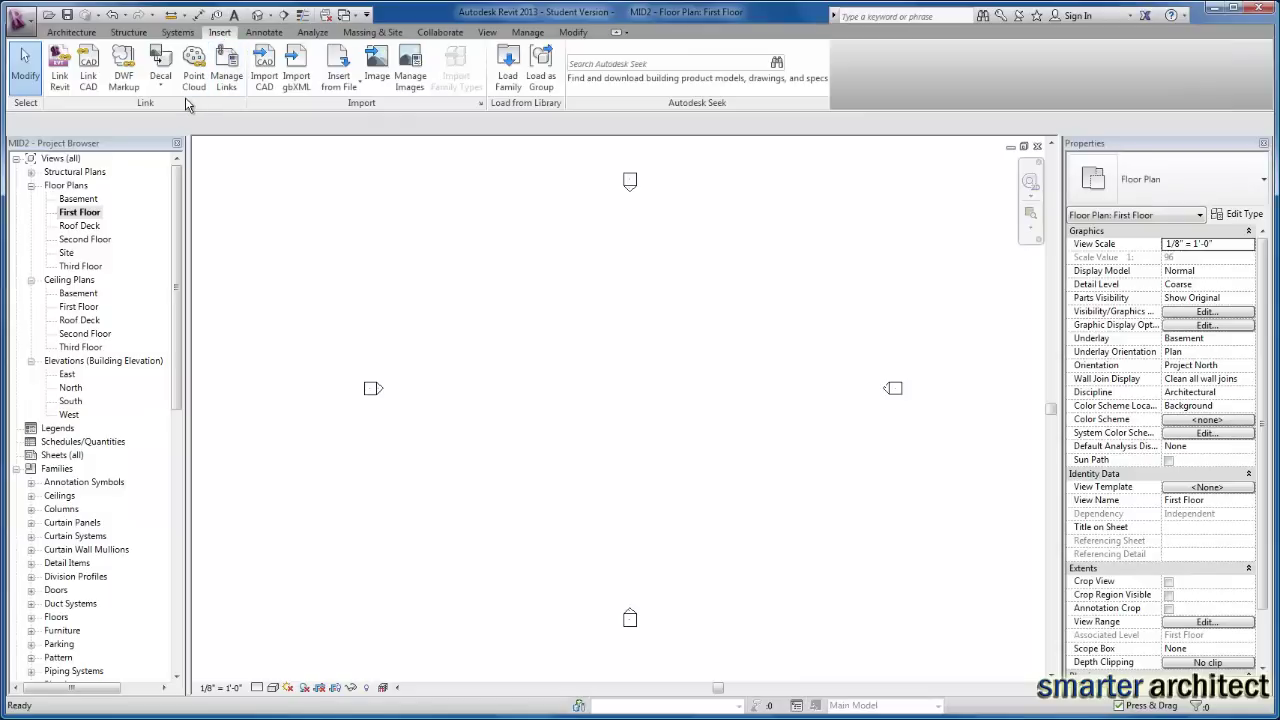
{"action": "left_click", "coordinate": [89, 80]}
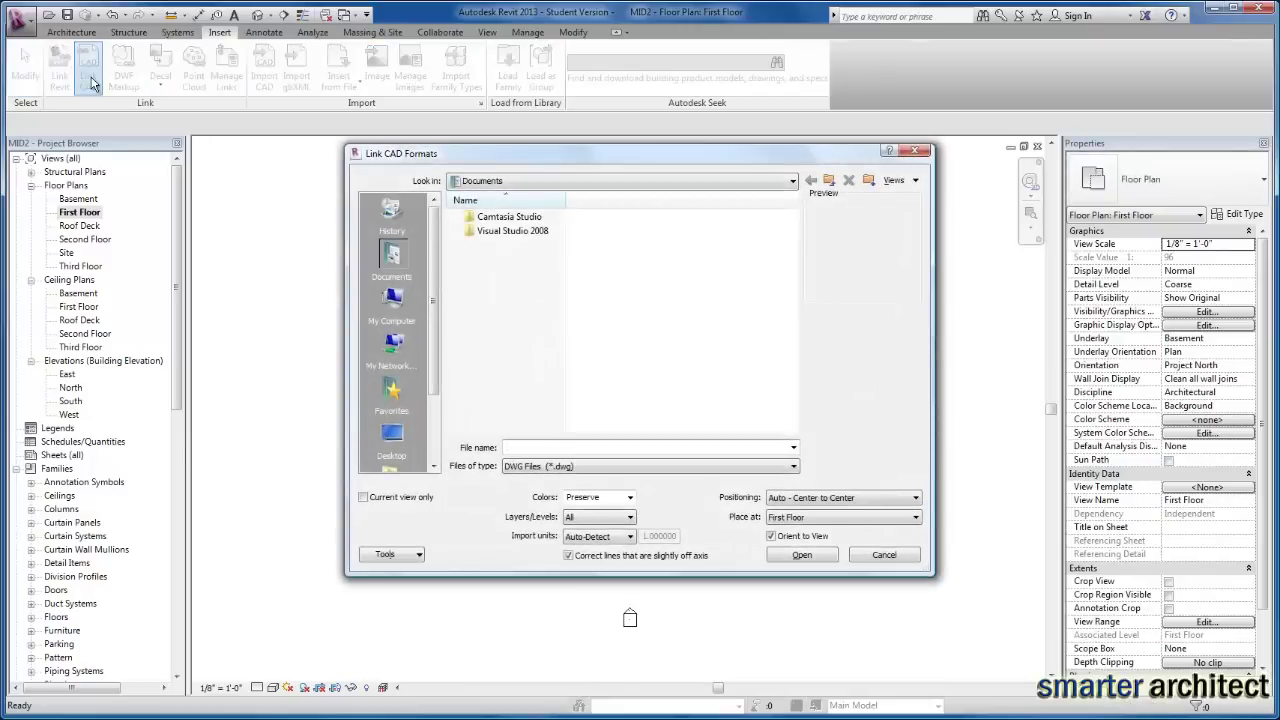
{"action": "left_click_drag", "start_coordinate": [501, 157], "coordinate": [441, 109]}
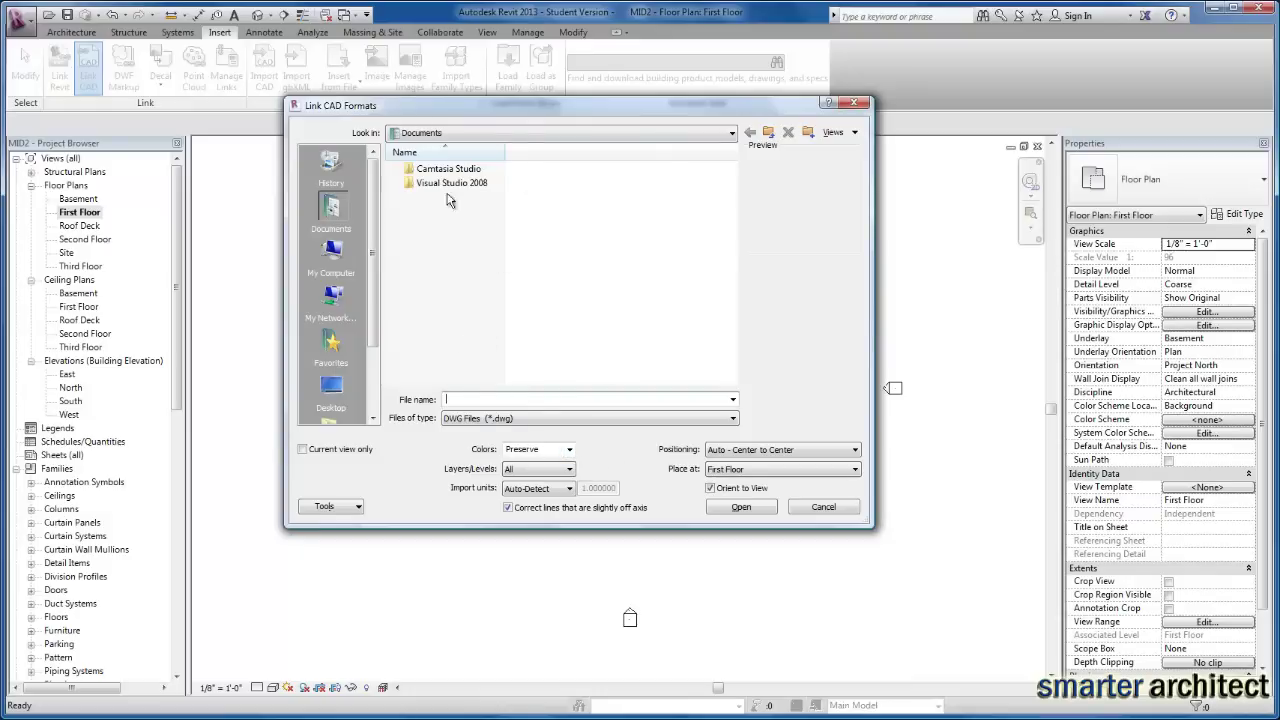
Step: Browse to the DWG folder on the Desktop and select drawing A-1
{"action": "left_click", "coordinate": [333, 388]}
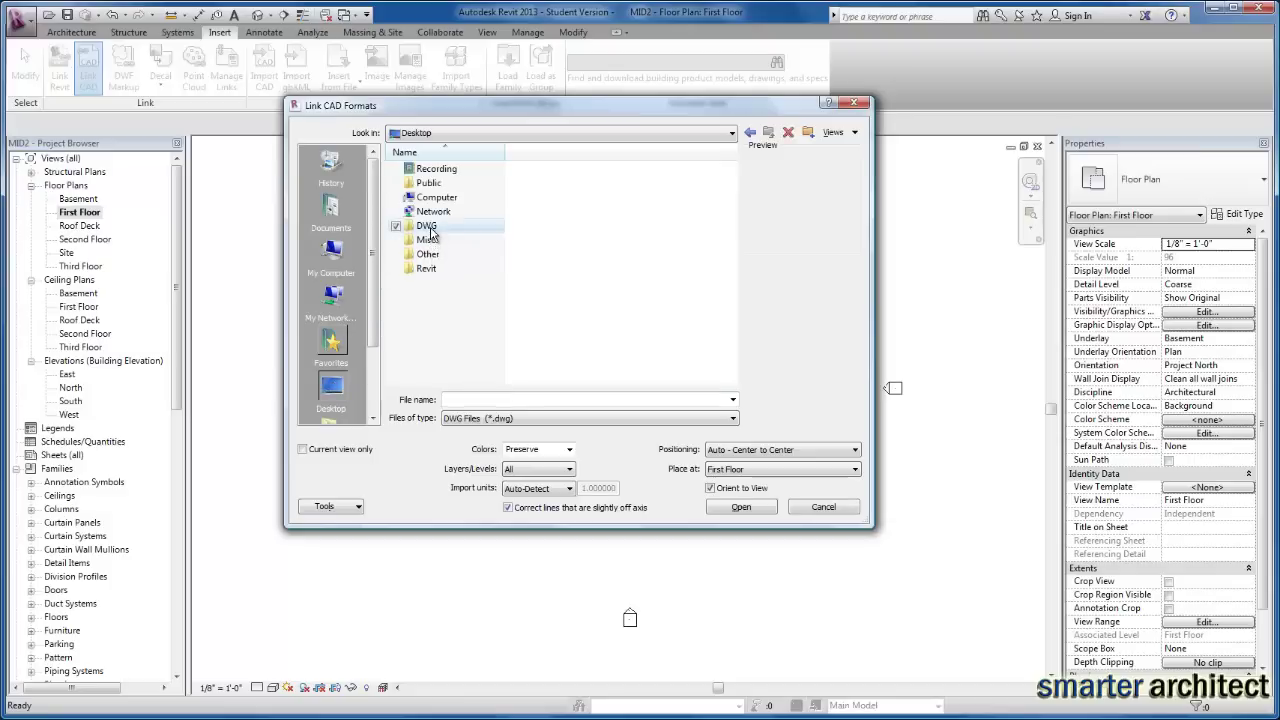
{"action": "double_click", "coordinate": [426, 226]}
{"action": "left_click", "coordinate": [424, 183]}
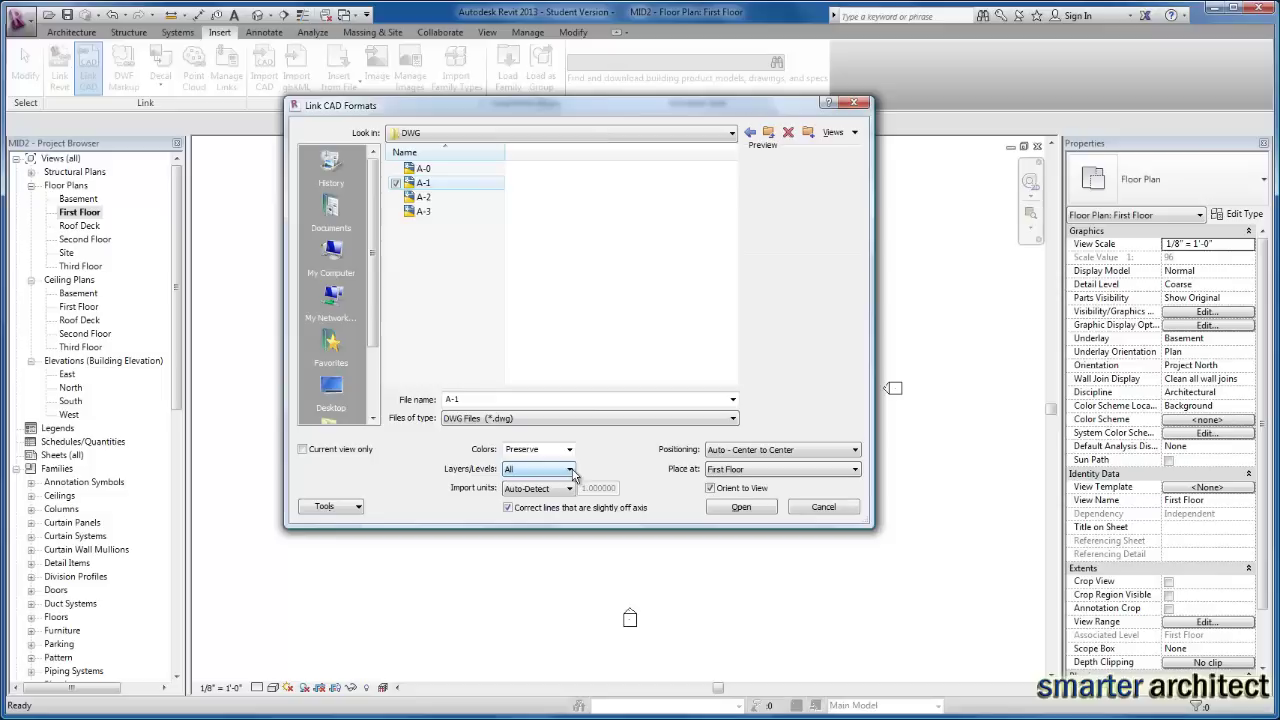
{"action": "left_click", "coordinate": [733, 418]}
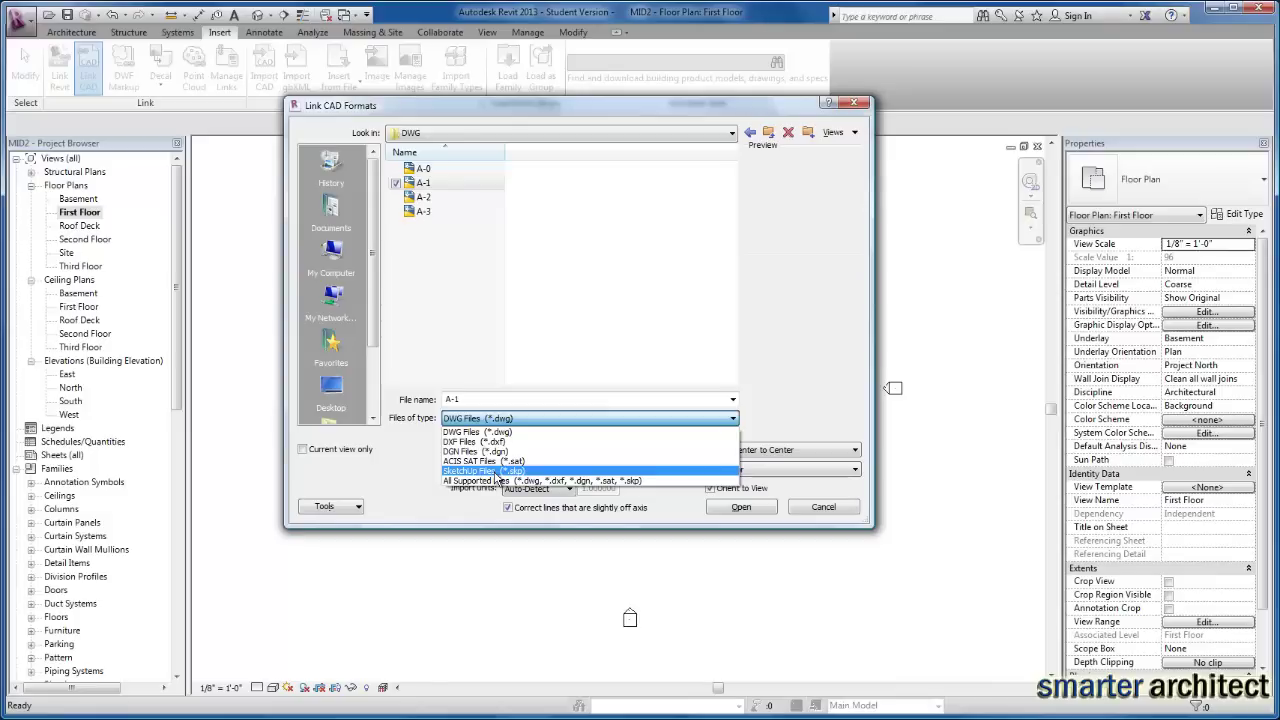
{"action": "left_click", "coordinate": [458, 510]}
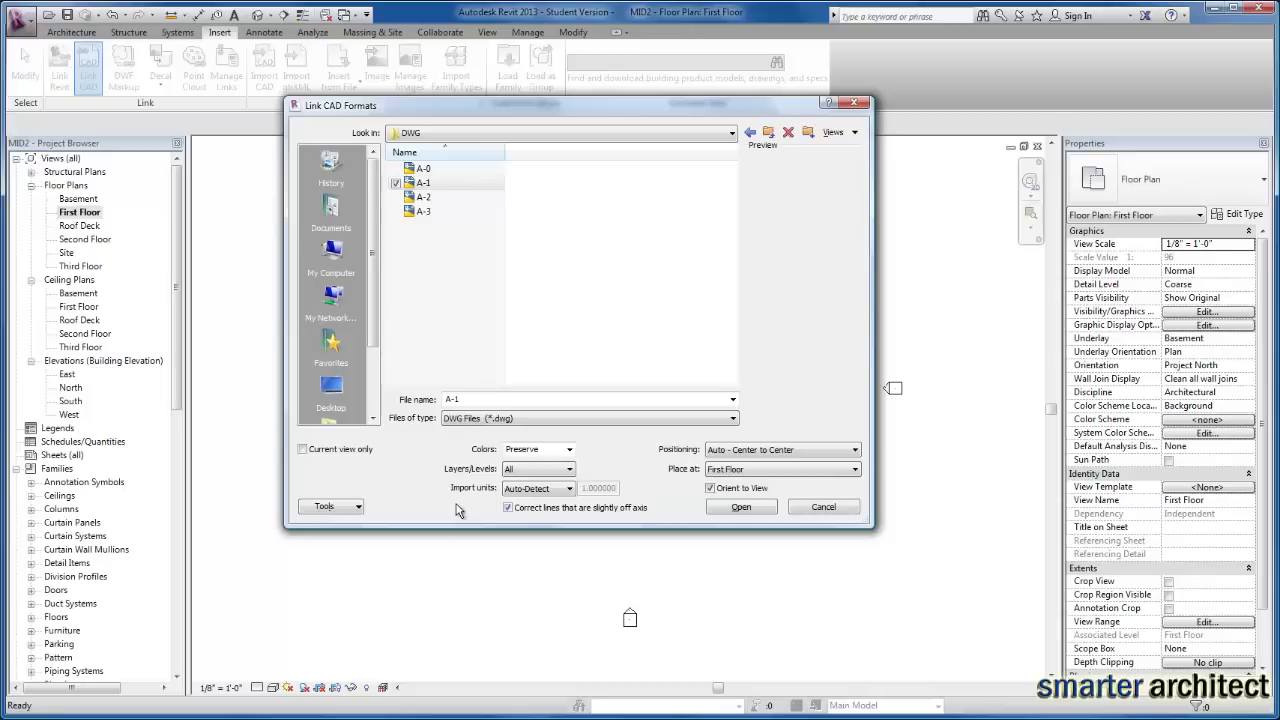
{"action": "left_click", "coordinate": [570, 450]}
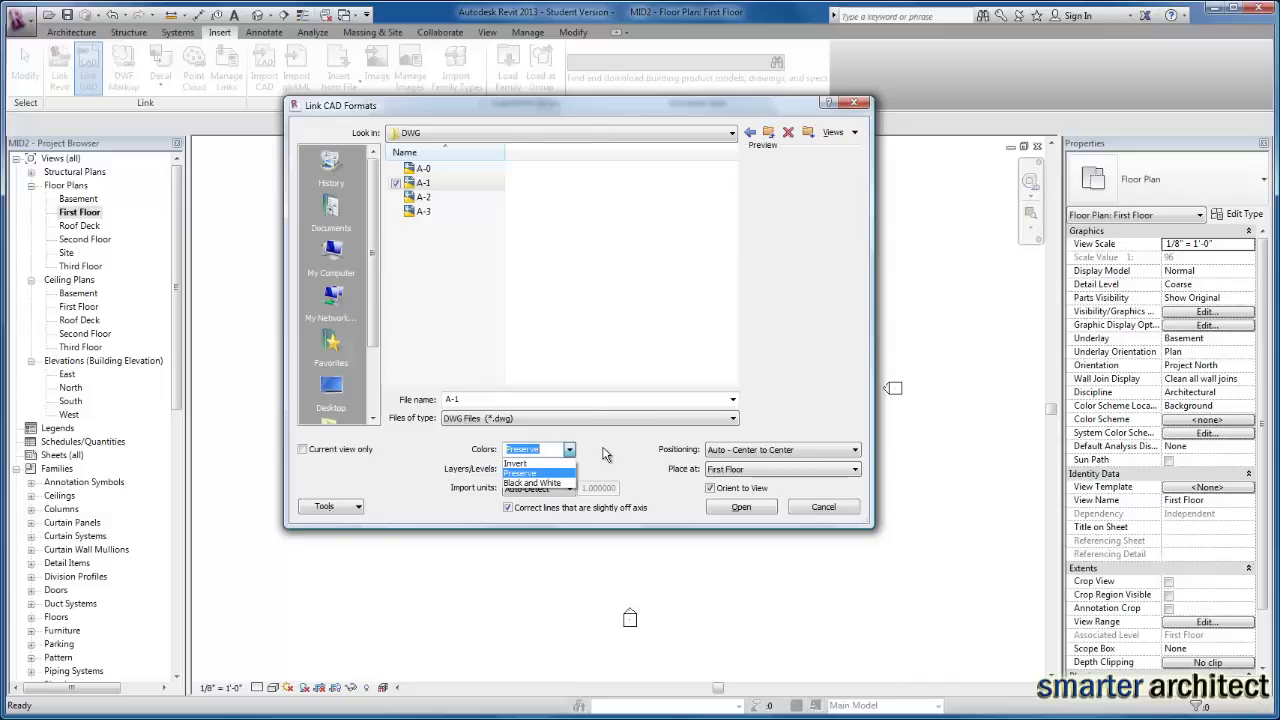
{"action": "left_click", "coordinate": [597, 456]}
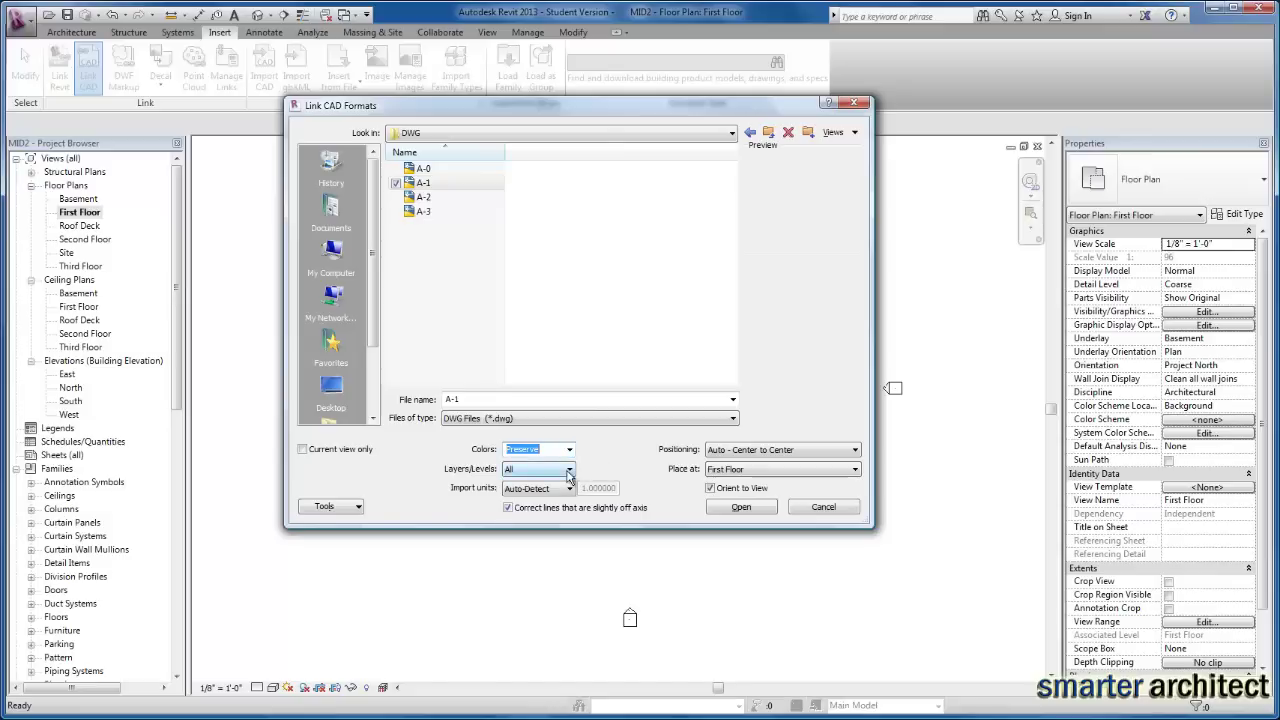
{"action": "left_click", "coordinate": [568, 472]}
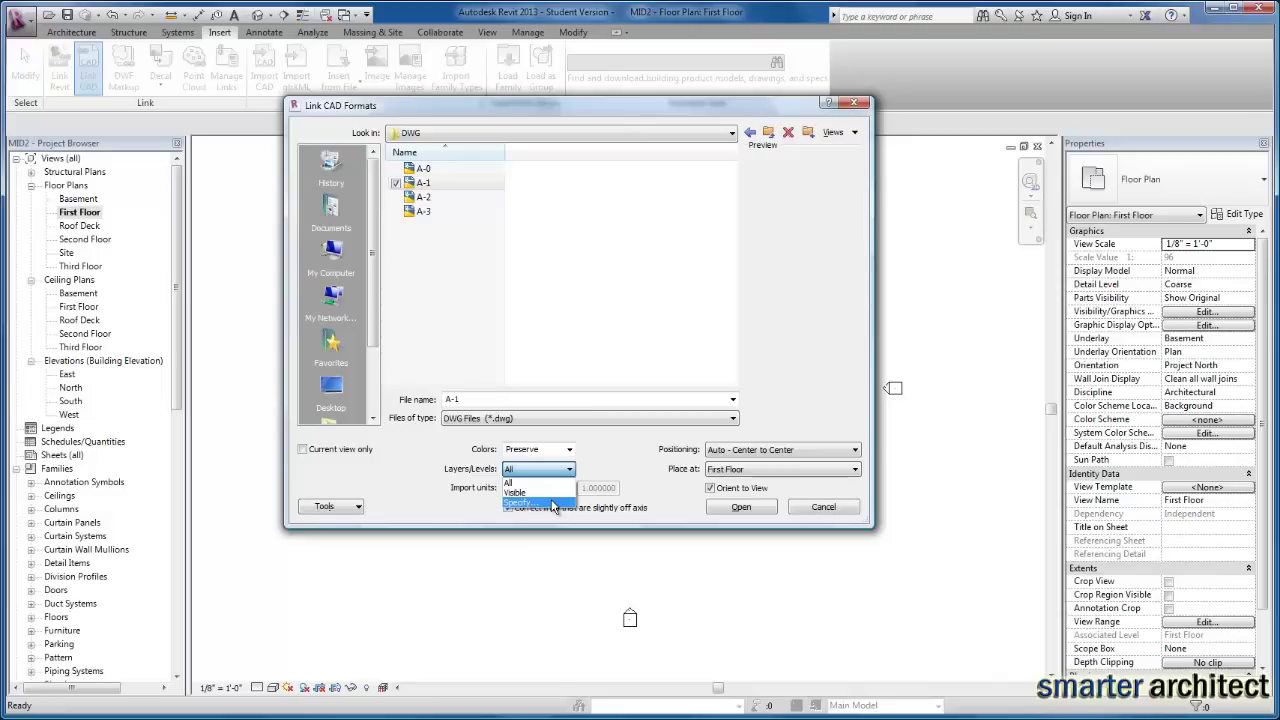
{"action": "left_click", "coordinate": [606, 456]}
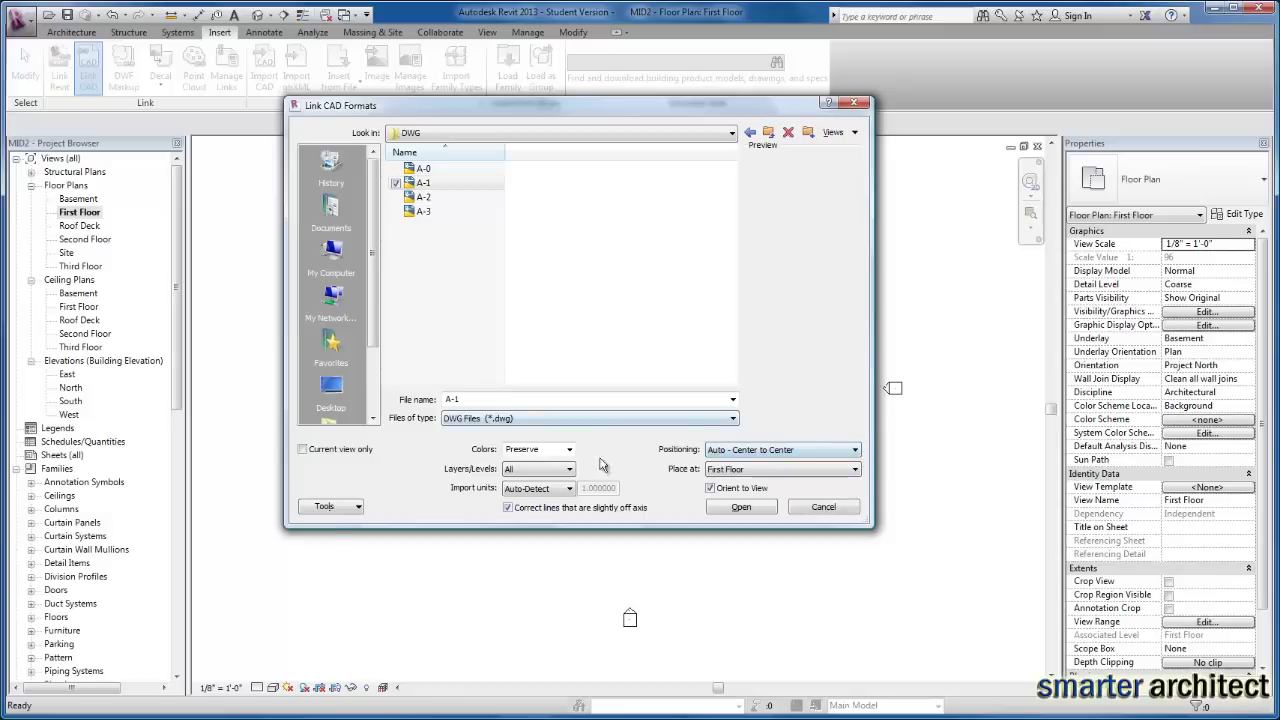
{"action": "left_click", "coordinate": [852, 450]}
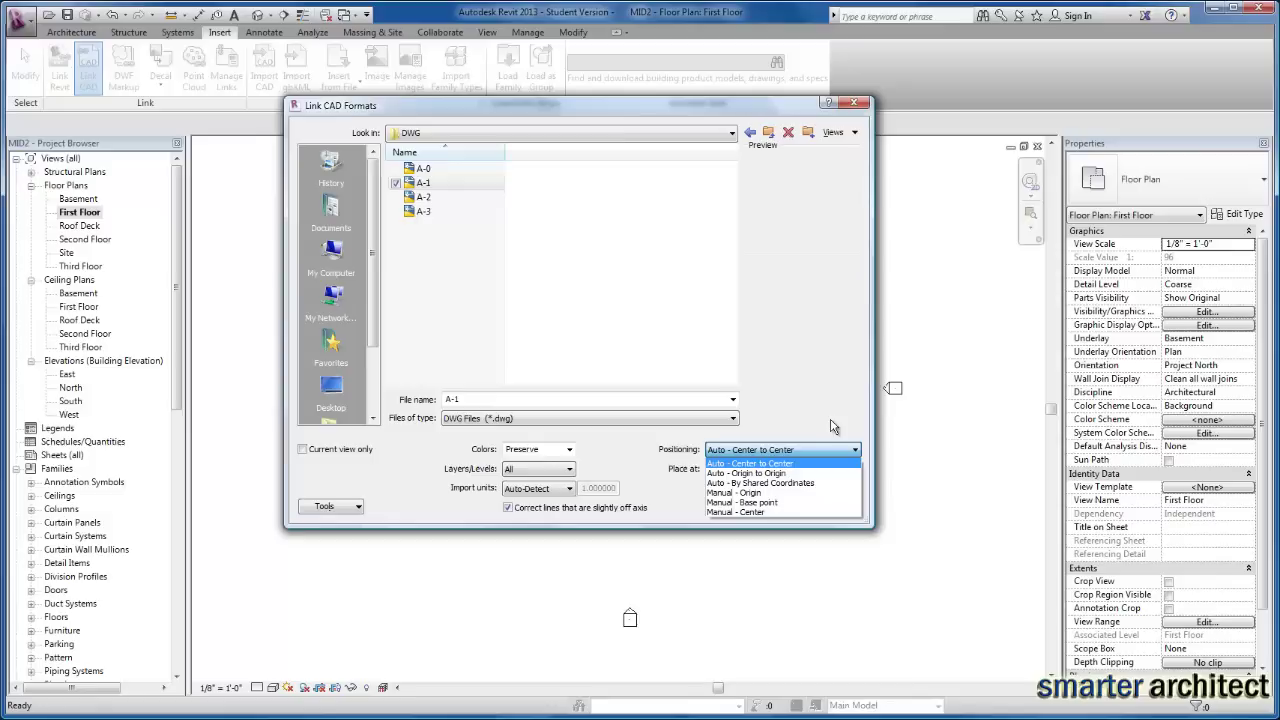
{"action": "left_click", "coordinate": [832, 424]}
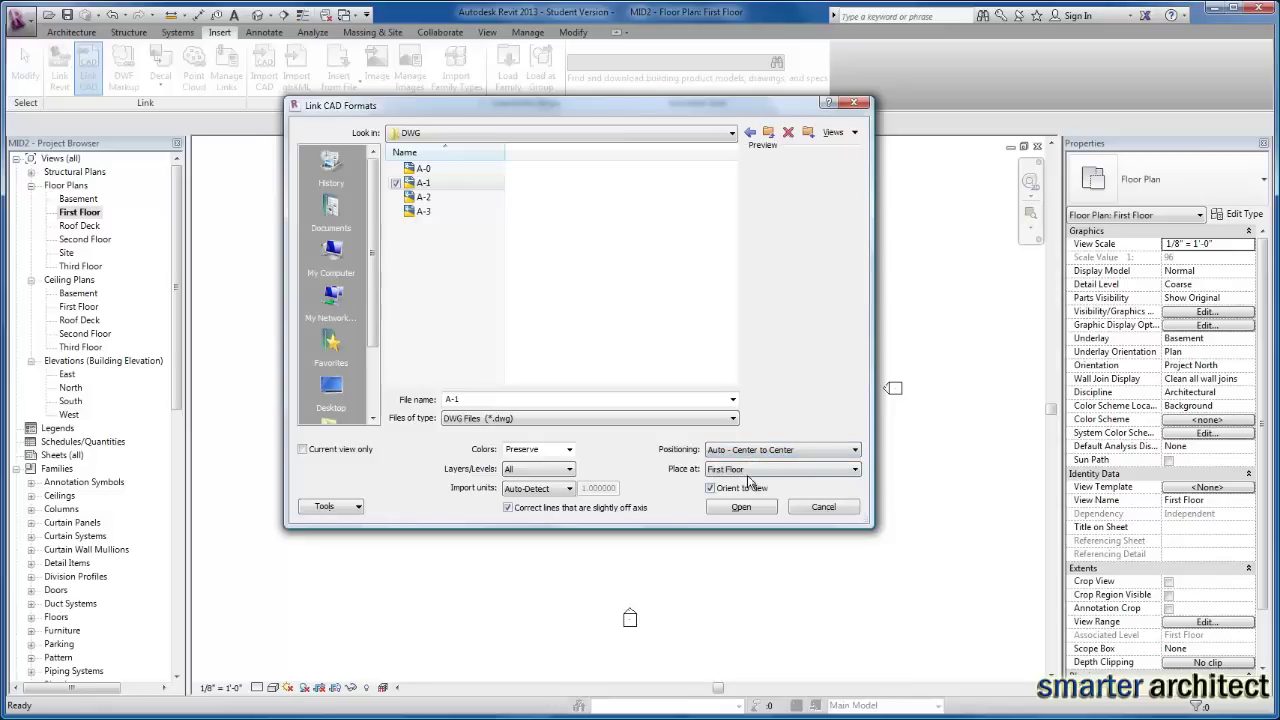
{"action": "left_click", "coordinate": [838, 471]}
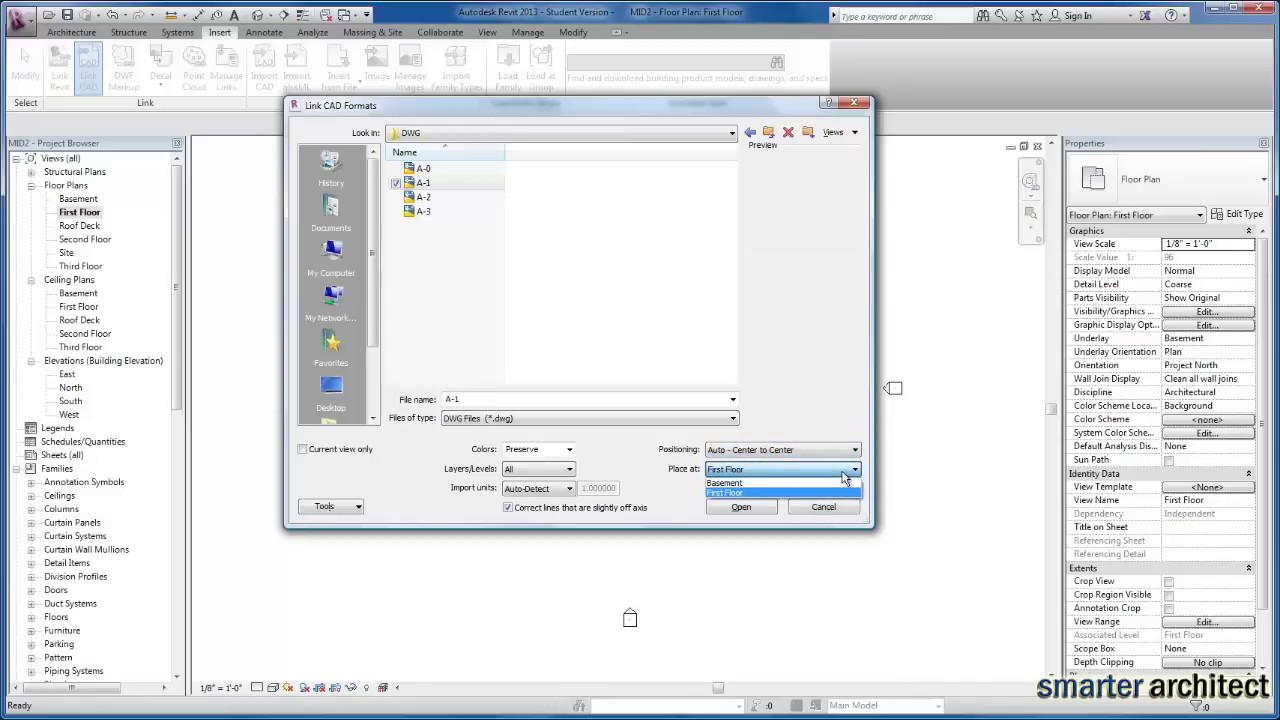
{"action": "left_click", "coordinate": [662, 491]}
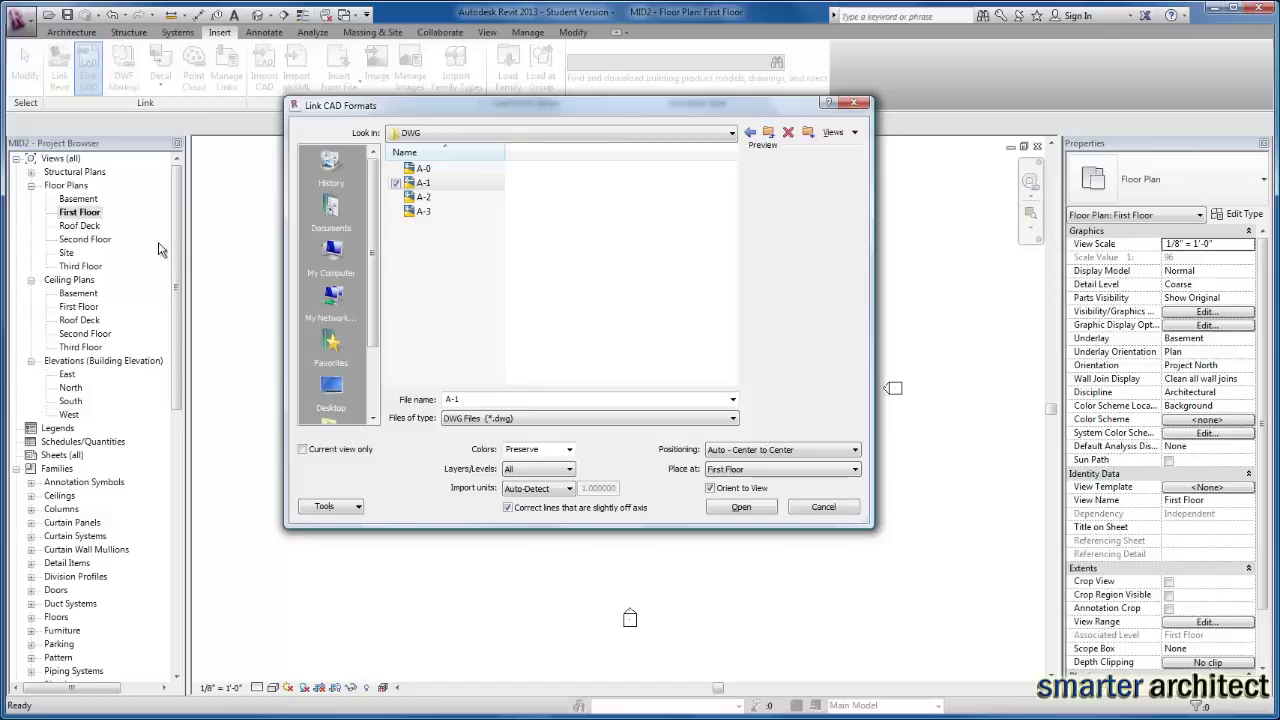
Step: Link A-1.dwg into the First Floor view and zoom to show the whole sheet
{"action": "left_click", "coordinate": [743, 513]}
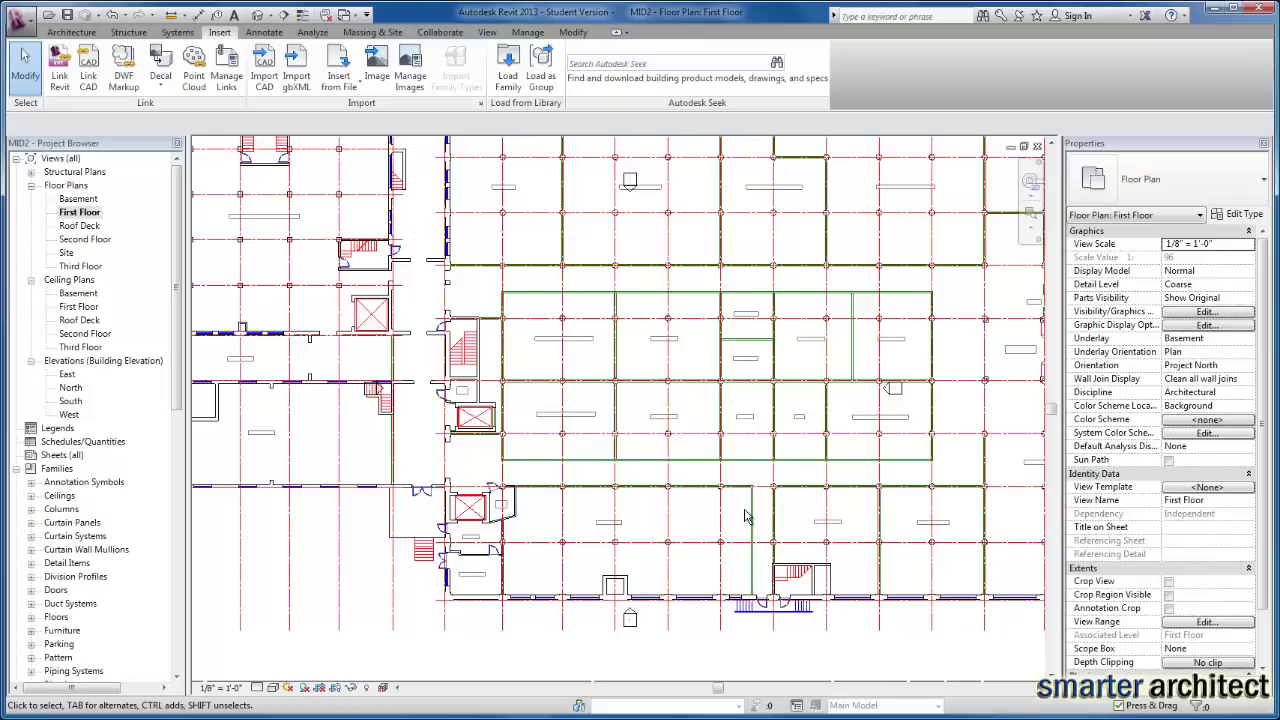
{"action": "scroll", "coordinate": [448, 345], "scroll_direction": "down", "scroll_amount": 1}
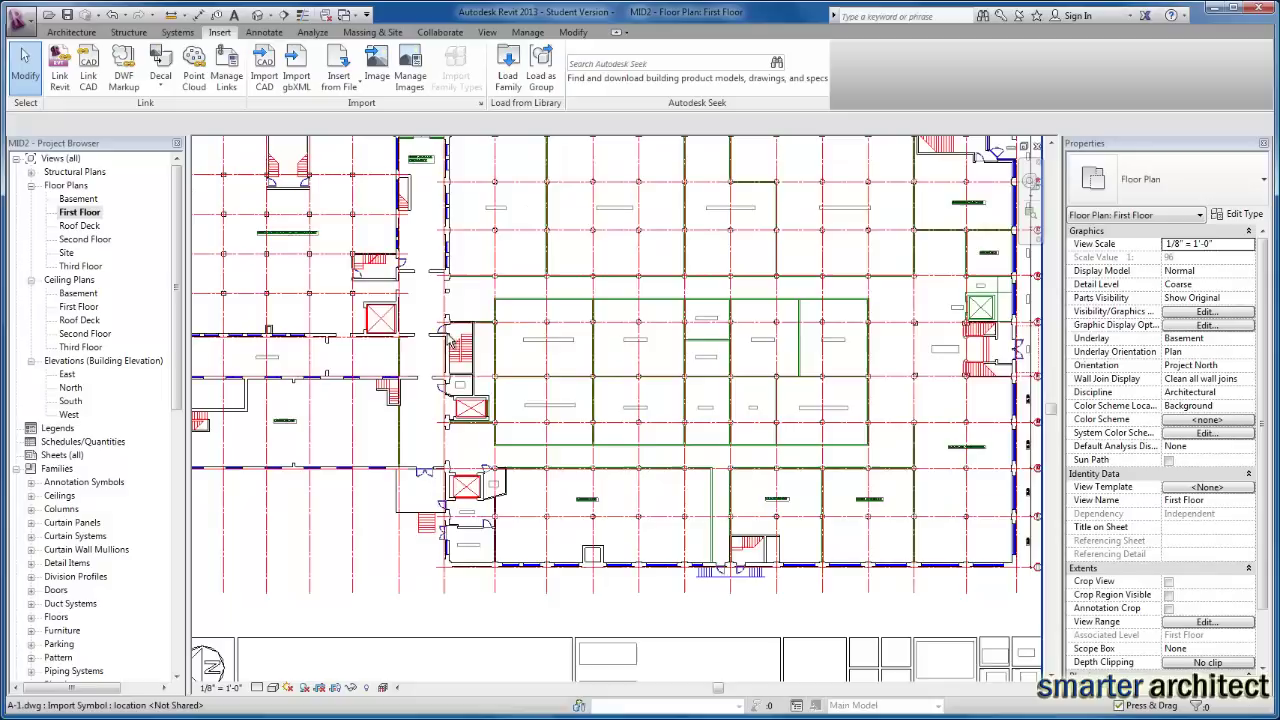
{"action": "scroll", "coordinate": [450, 341], "scroll_direction": "down", "scroll_amount": 3}
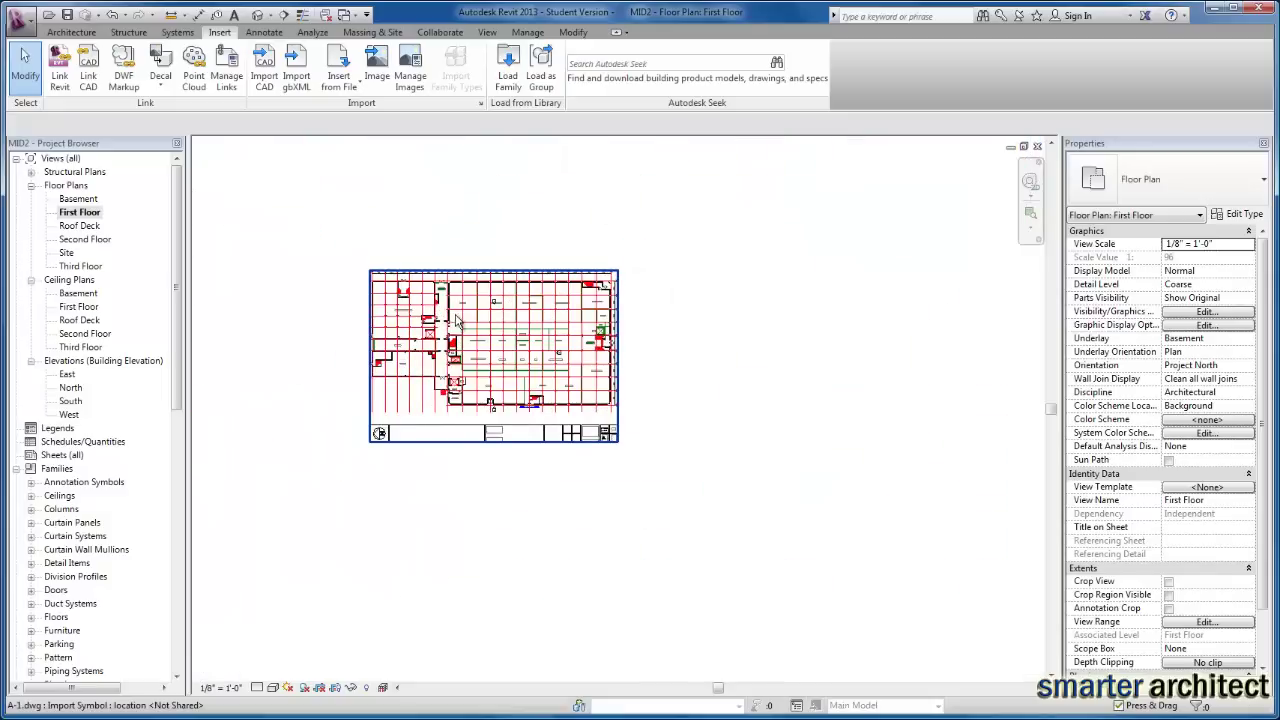
{"action": "scroll", "coordinate": [455, 320], "scroll_direction": "up", "scroll_amount": 5}
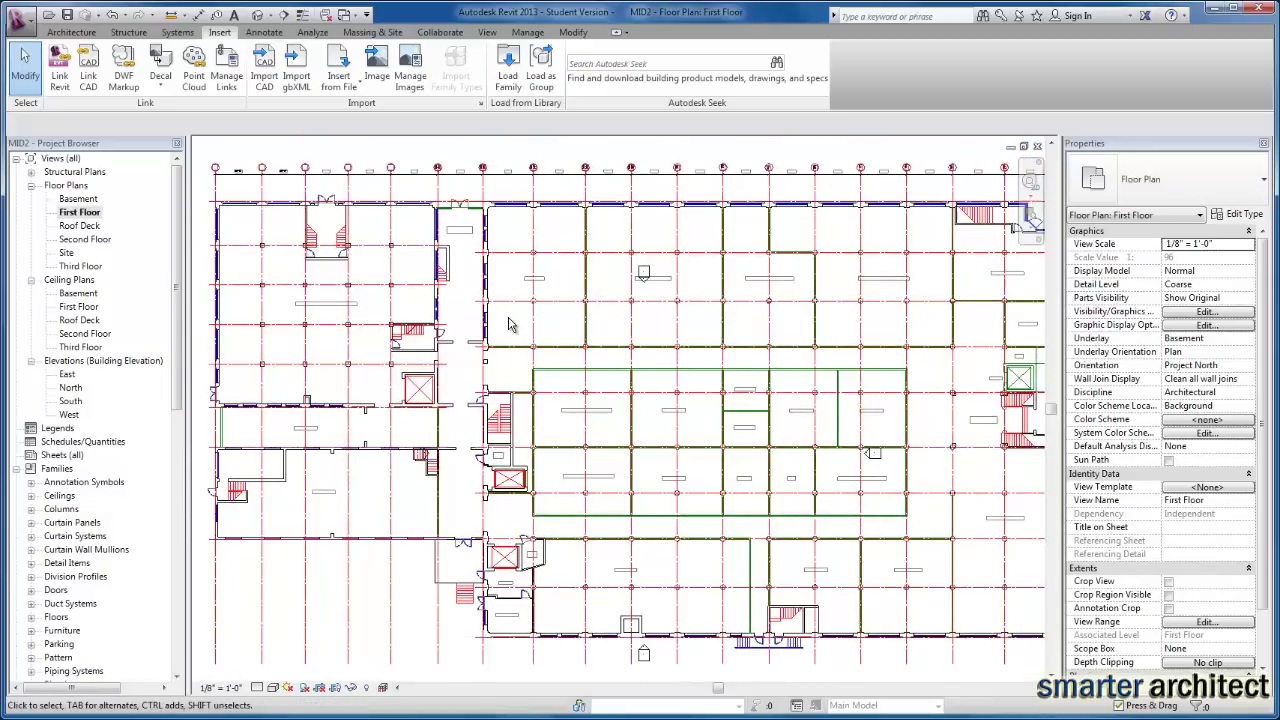
{"action": "scroll", "coordinate": [508, 323], "scroll_direction": "down", "scroll_amount": 1}
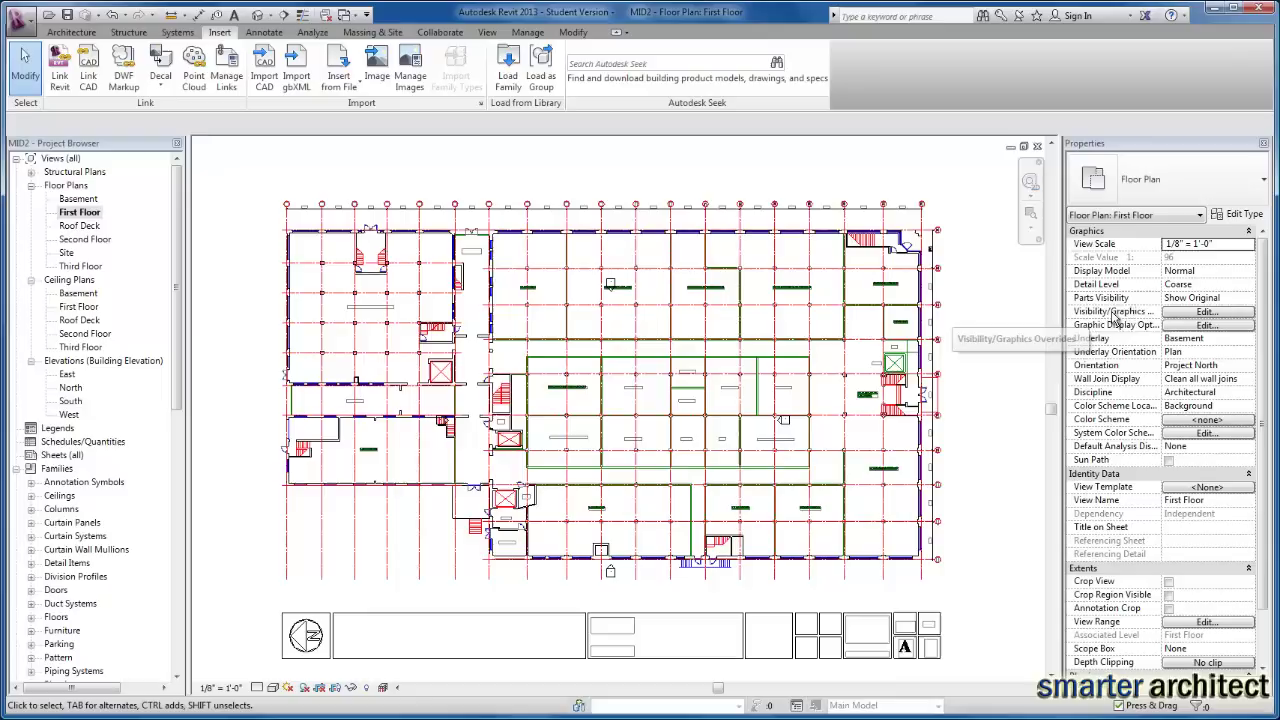
Step: Open Visibility/Graphic Overrides for First Floor at the Imported Categories list
{"action": "left_click", "coordinate": [1203, 316]}
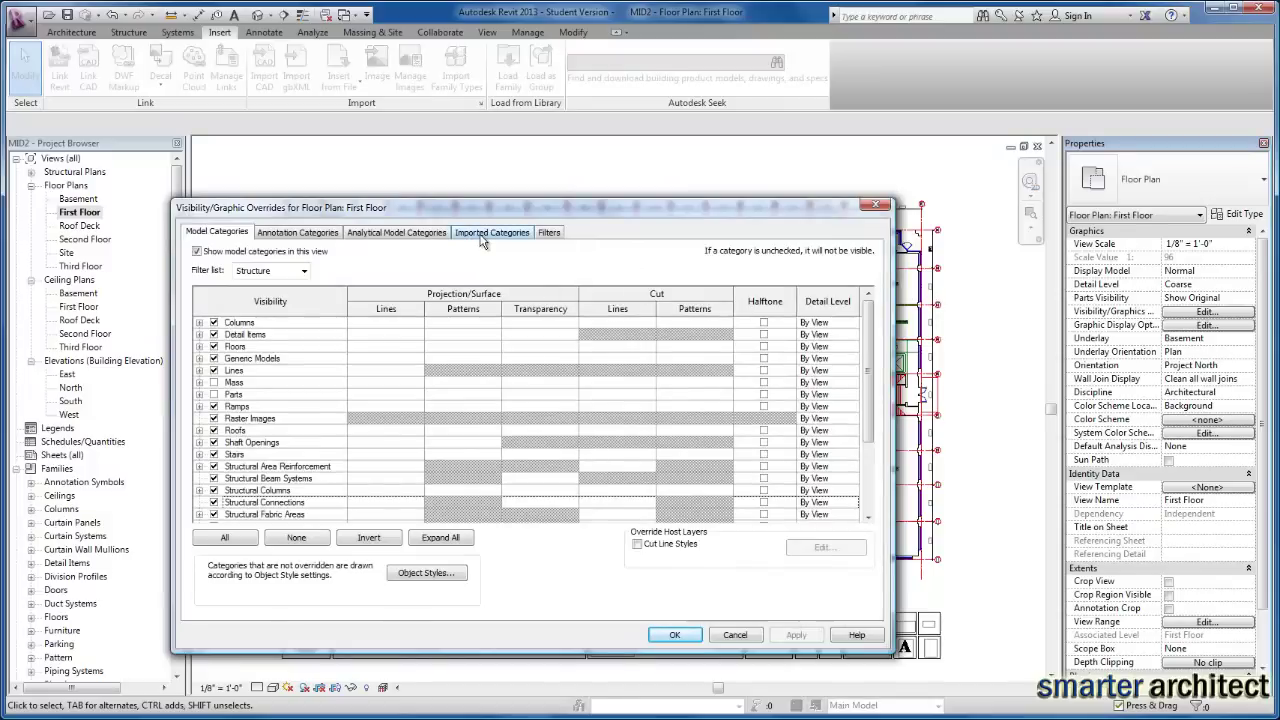
{"action": "left_click", "coordinate": [482, 237]}
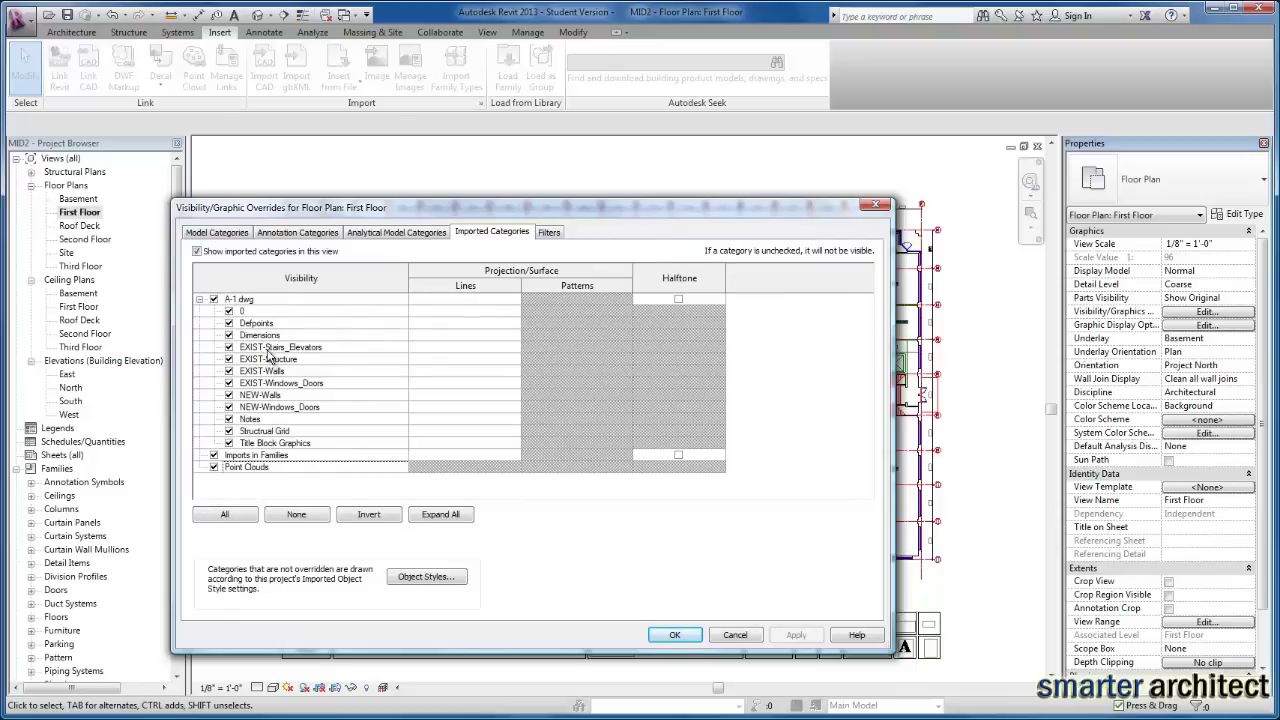
{"action": "left_click_drag", "start_coordinate": [542, 198], "coordinate": [452, 110]}
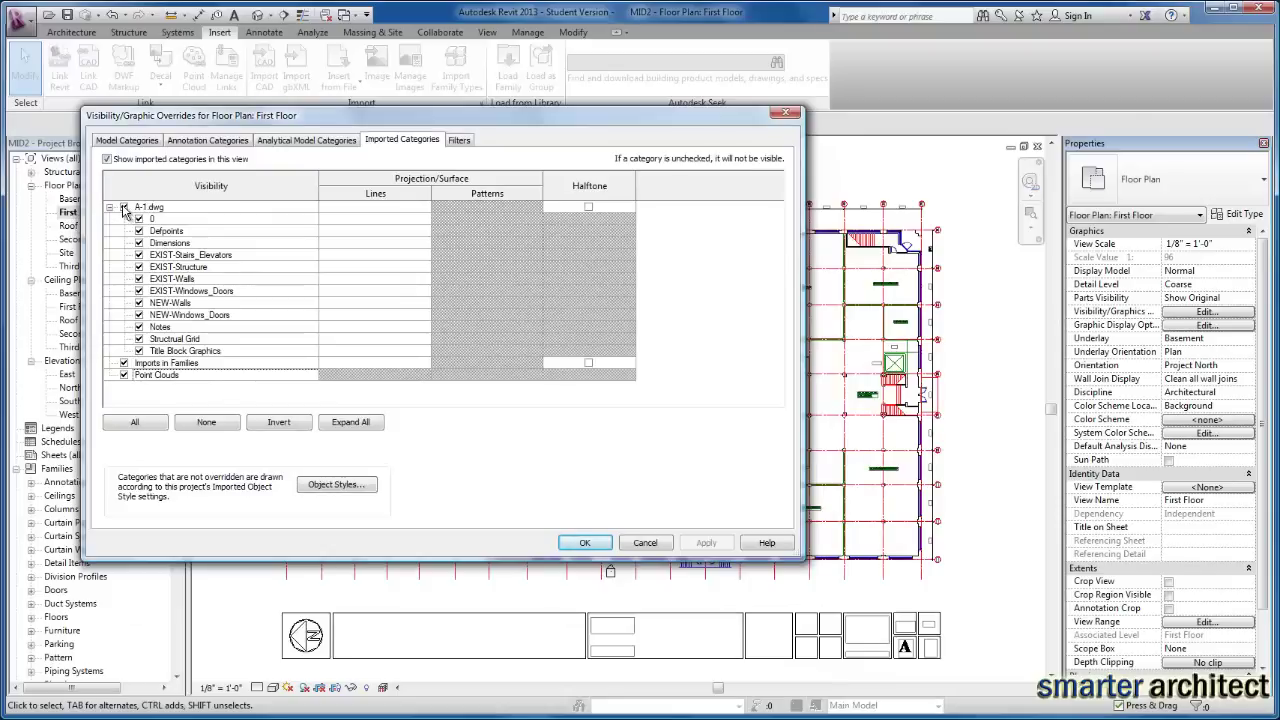
Step: Turn A-1.dwg off and apply, then turn it back on and apply
{"action": "left_click", "coordinate": [124, 207]}
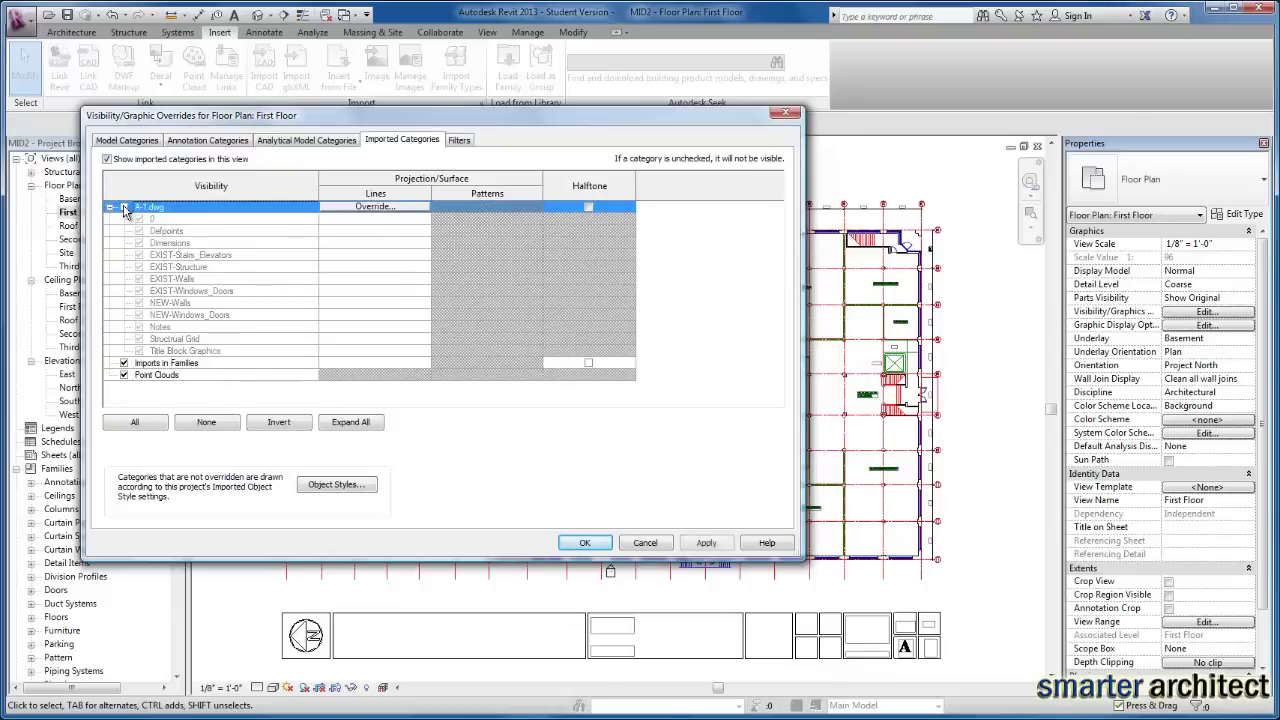
{"action": "left_click", "coordinate": [706, 542]}
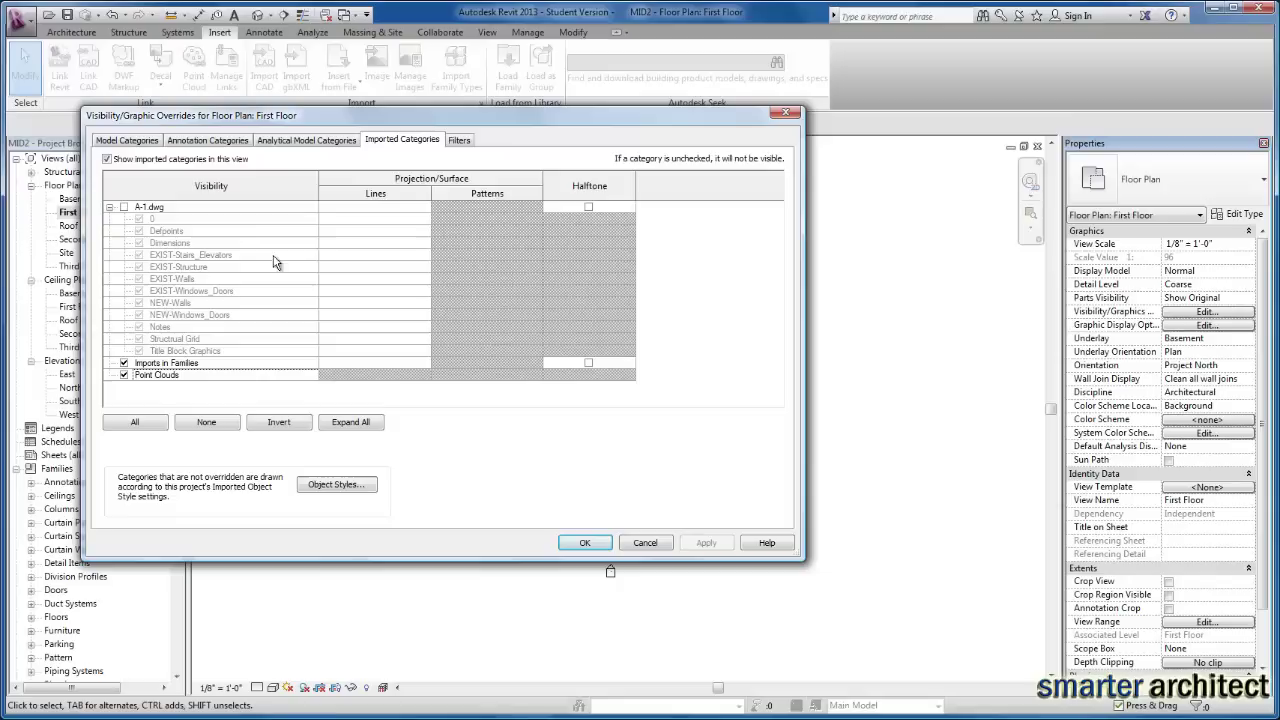
{"action": "left_click", "coordinate": [124, 207]}
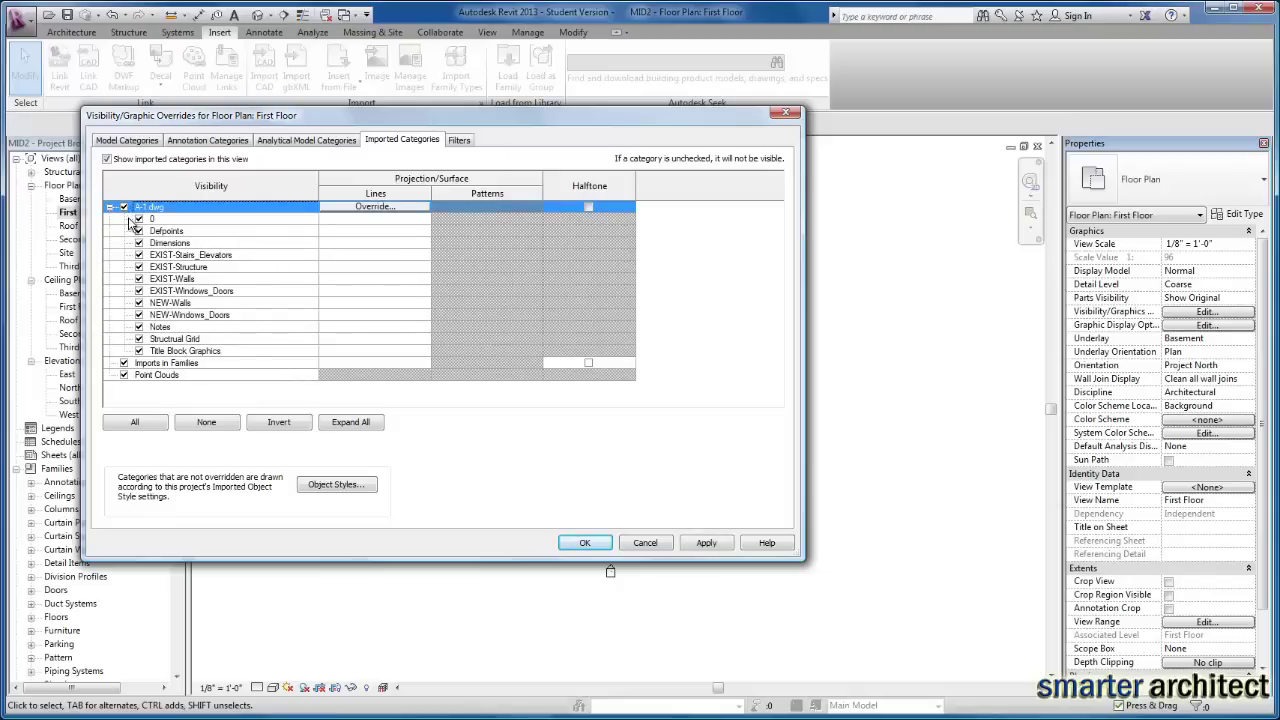
{"action": "left_click", "coordinate": [718, 545]}
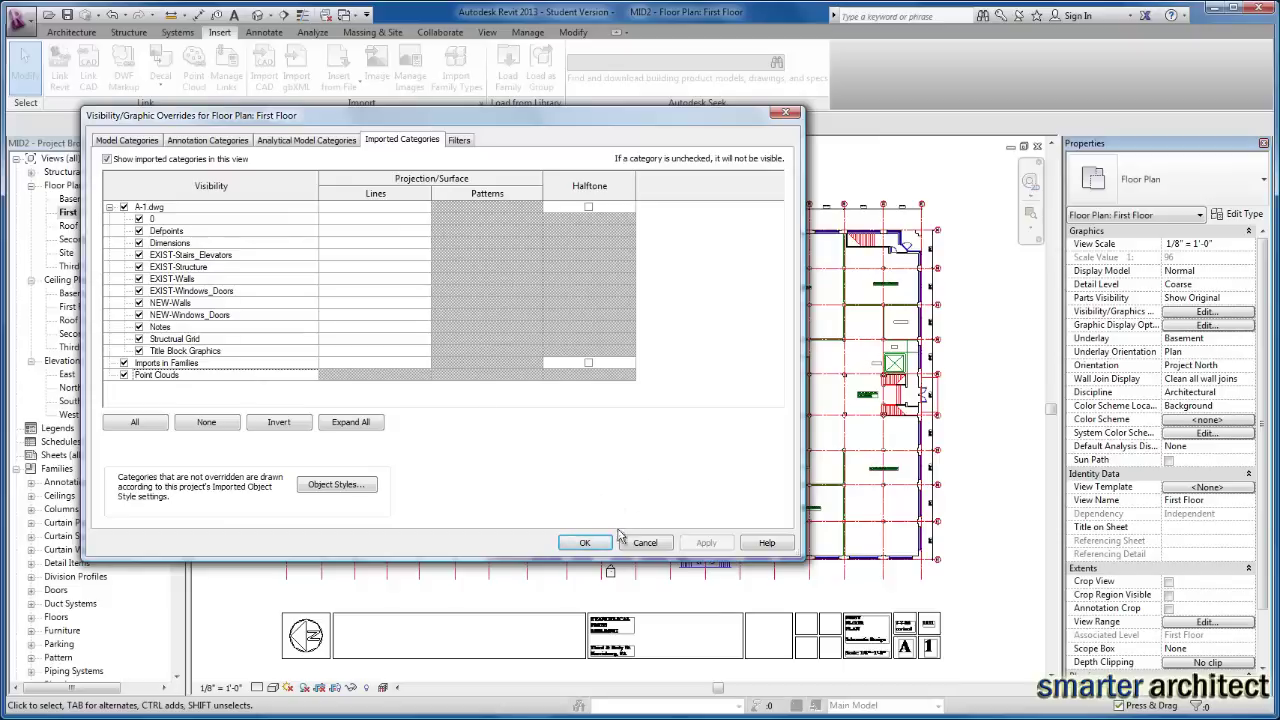
Step: Close the visibility overrides and switch to the Second Floor plan
{"action": "left_click", "coordinate": [586, 544]}
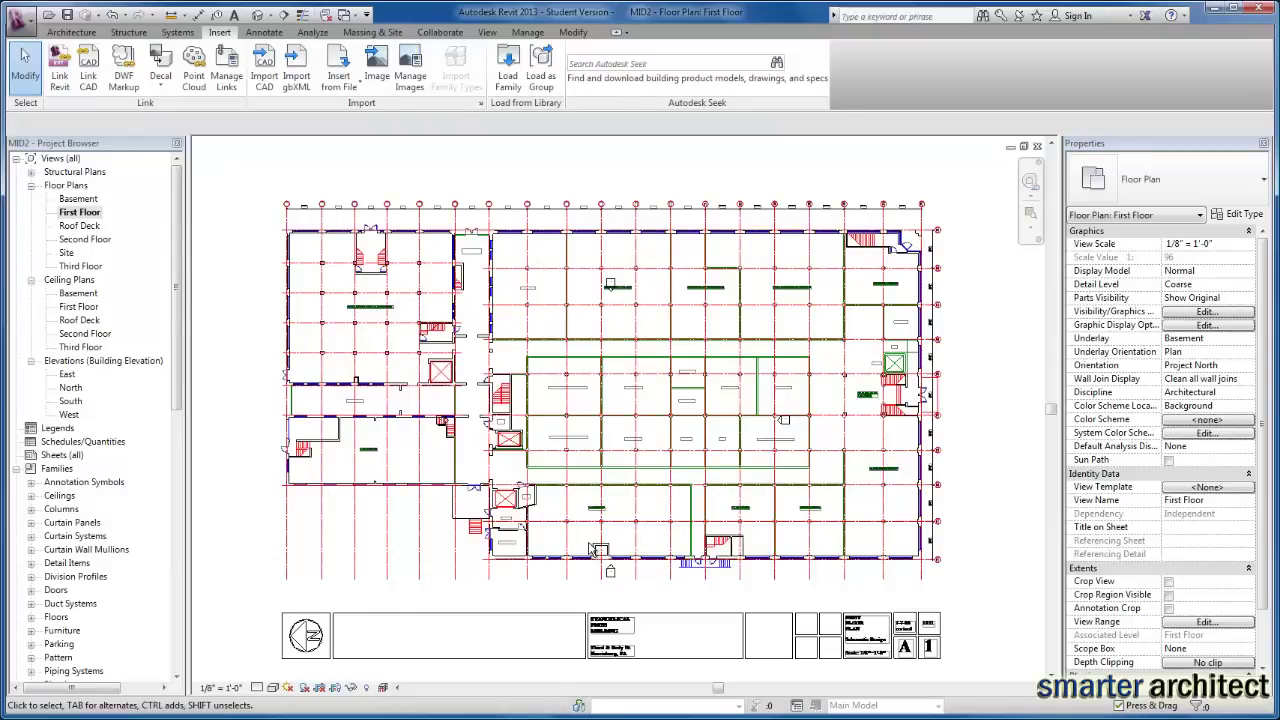
{"action": "double_click", "coordinate": [85, 241]}
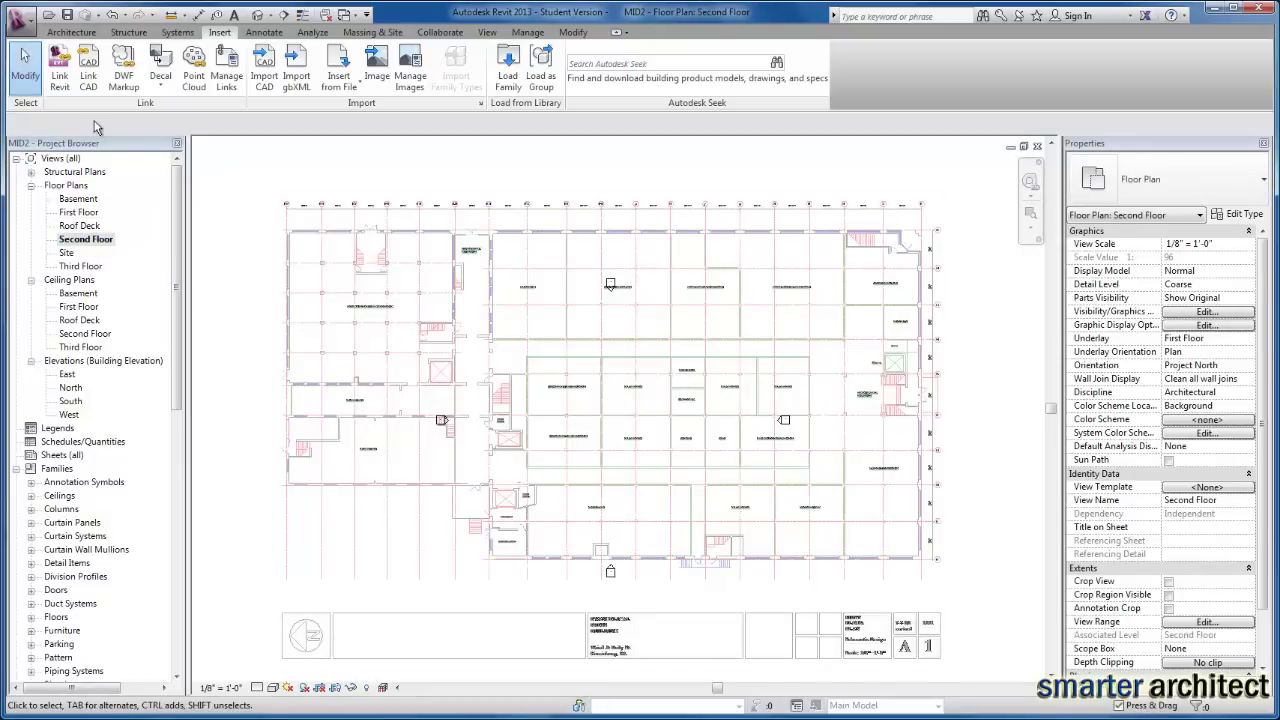
Step: Link A-2.dwg into the Second Floor plan using Auto - Center to Center positioning
{"action": "left_click", "coordinate": [89, 80]}
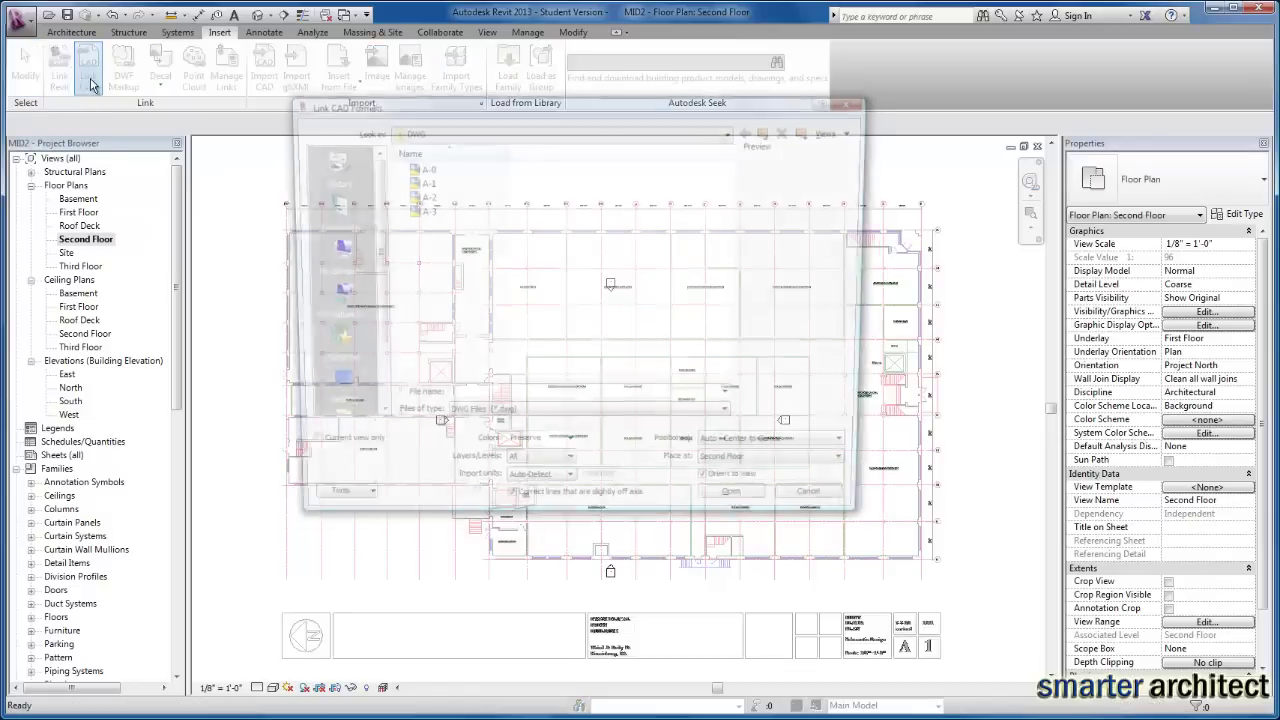
{"action": "left_click", "coordinate": [424, 198]}
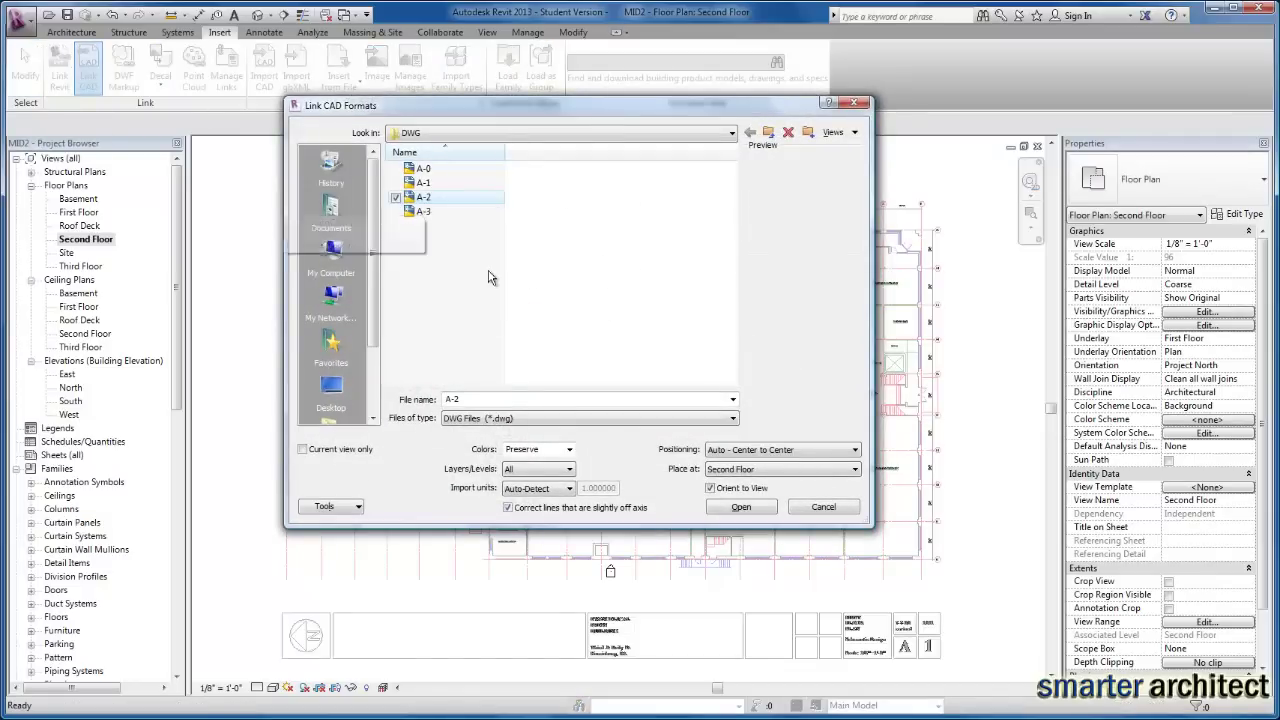
{"action": "left_click", "coordinate": [745, 450]}
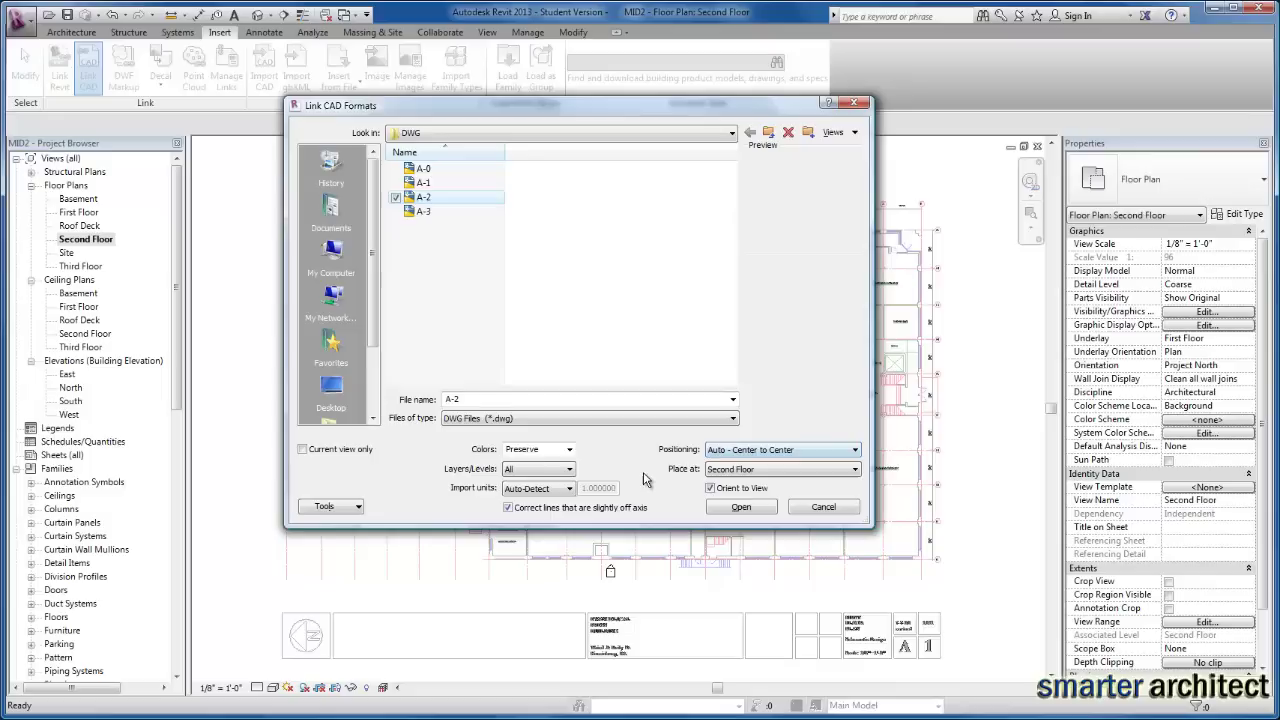
{"action": "left_click", "coordinate": [758, 510]}
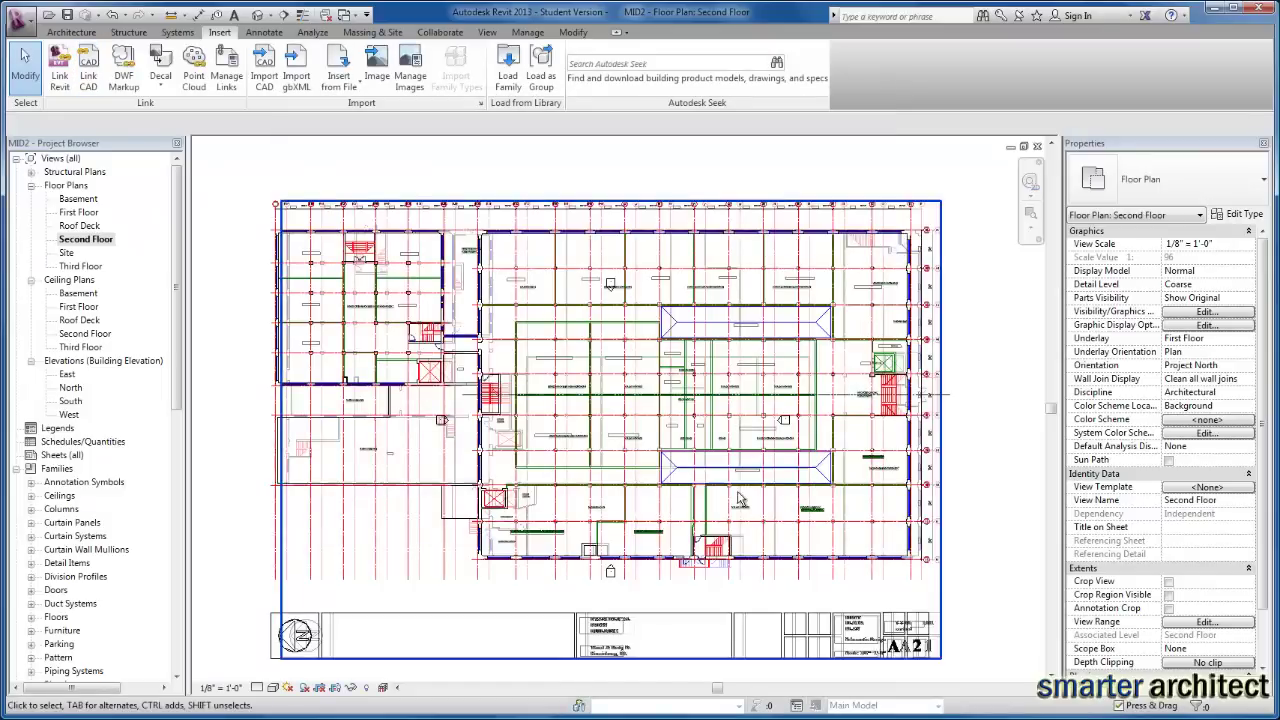
{"action": "scroll", "coordinate": [915, 250], "scroll_direction": "up", "scroll_amount": 3}
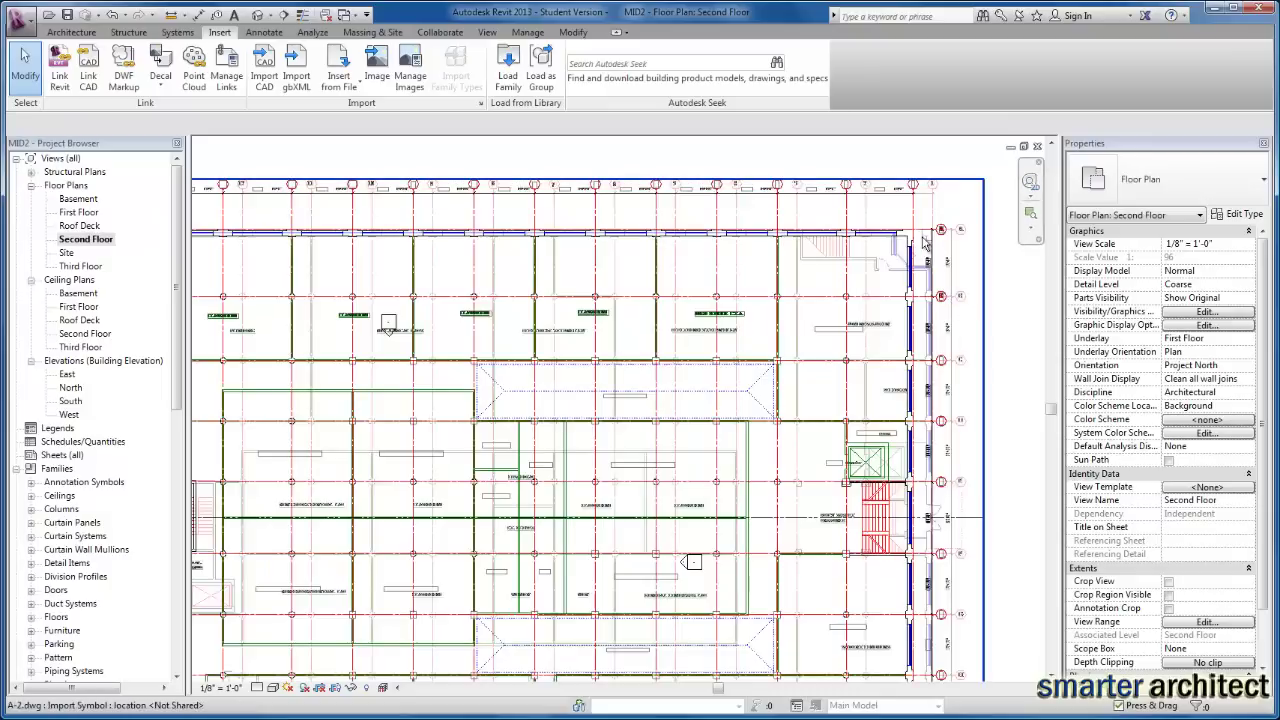
{"action": "scroll", "coordinate": [922, 243], "scroll_direction": "up", "scroll_amount": 2}
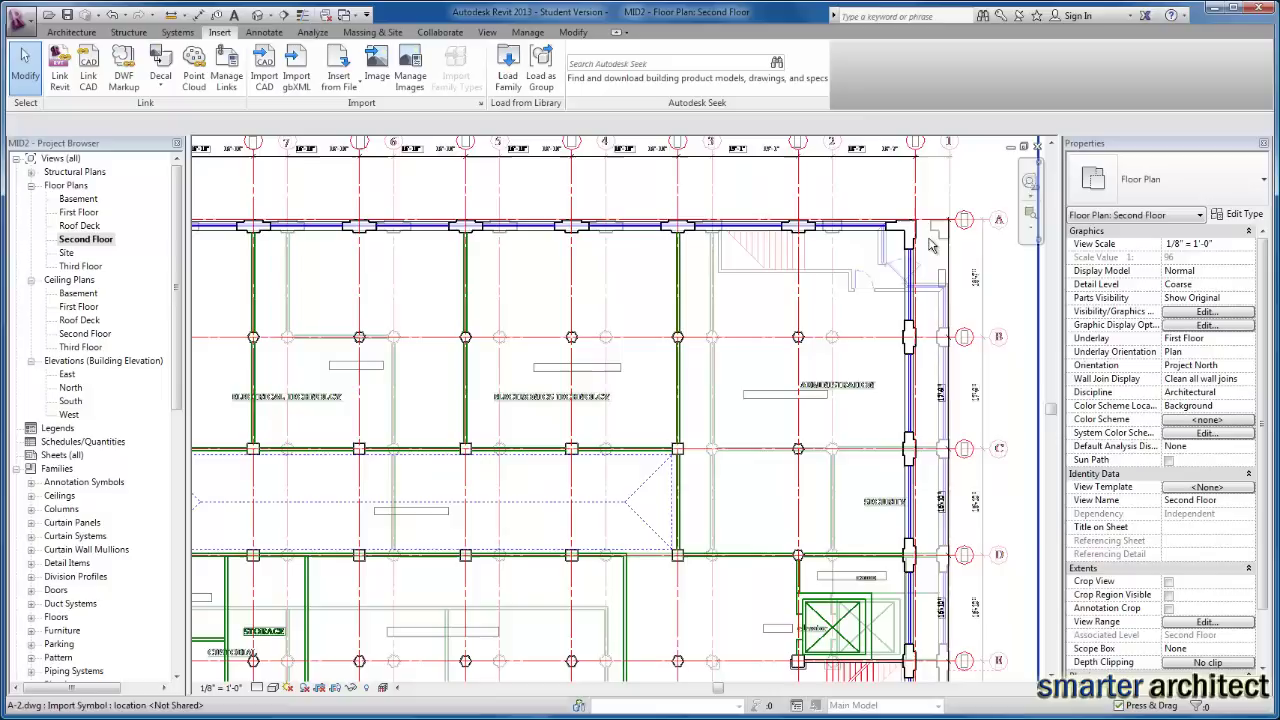
{"action": "scroll", "coordinate": [924, 259], "scroll_direction": "down", "scroll_amount": 3}
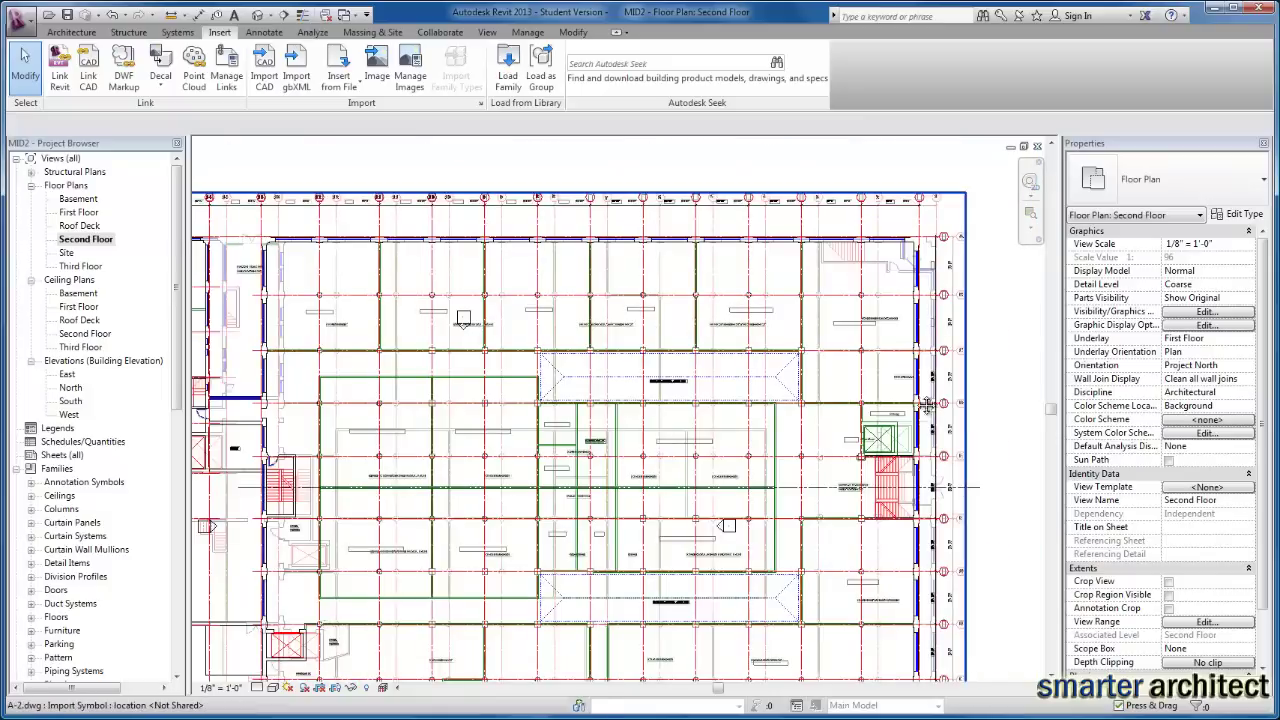
{"action": "middle_click_drag", "start_coordinate": [896, 362], "coordinate": [860, 308]}
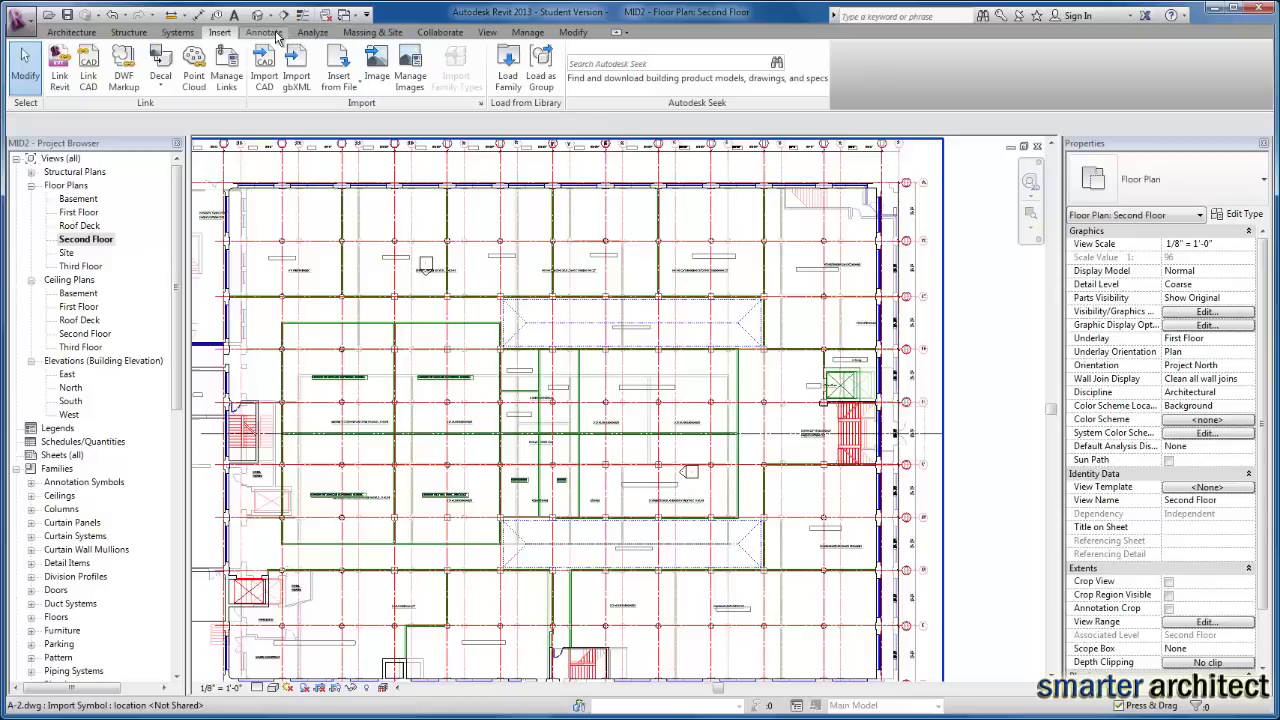
Step: Start the Align tool on the Modify tab and zoom in on the wall edges
{"action": "left_click", "coordinate": [574, 33]}
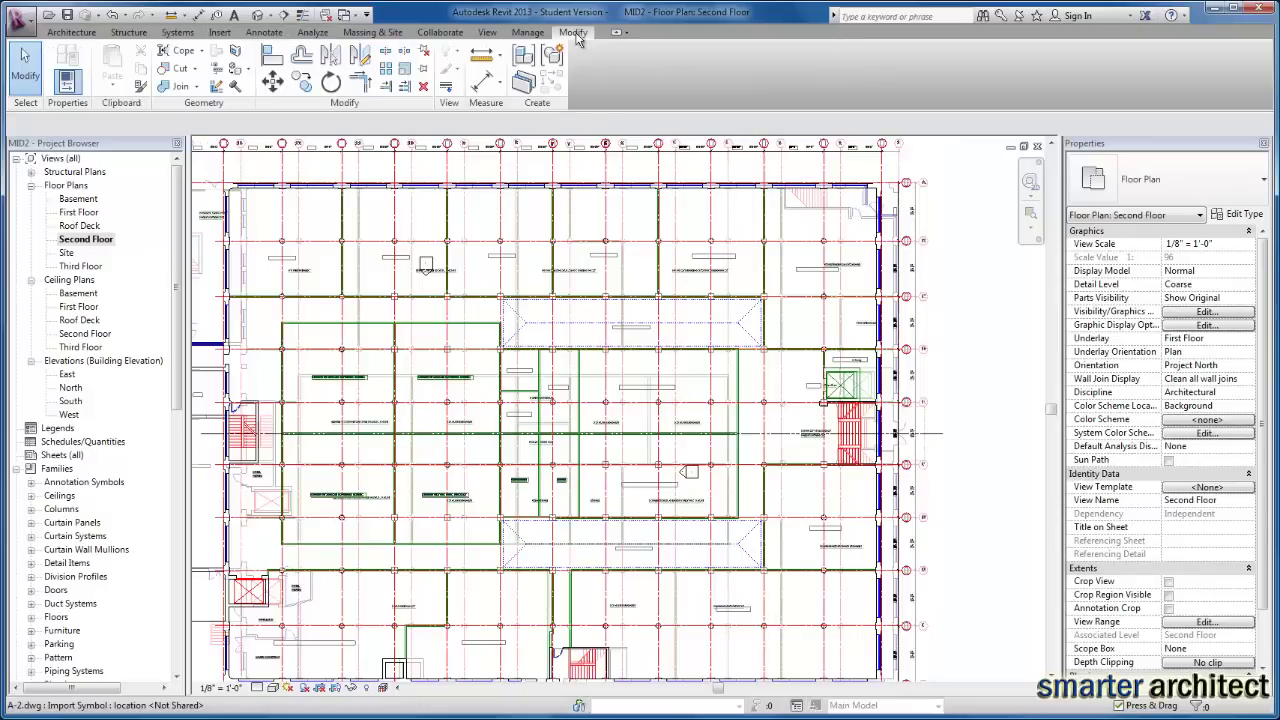
{"action": "left_click", "coordinate": [273, 56]}
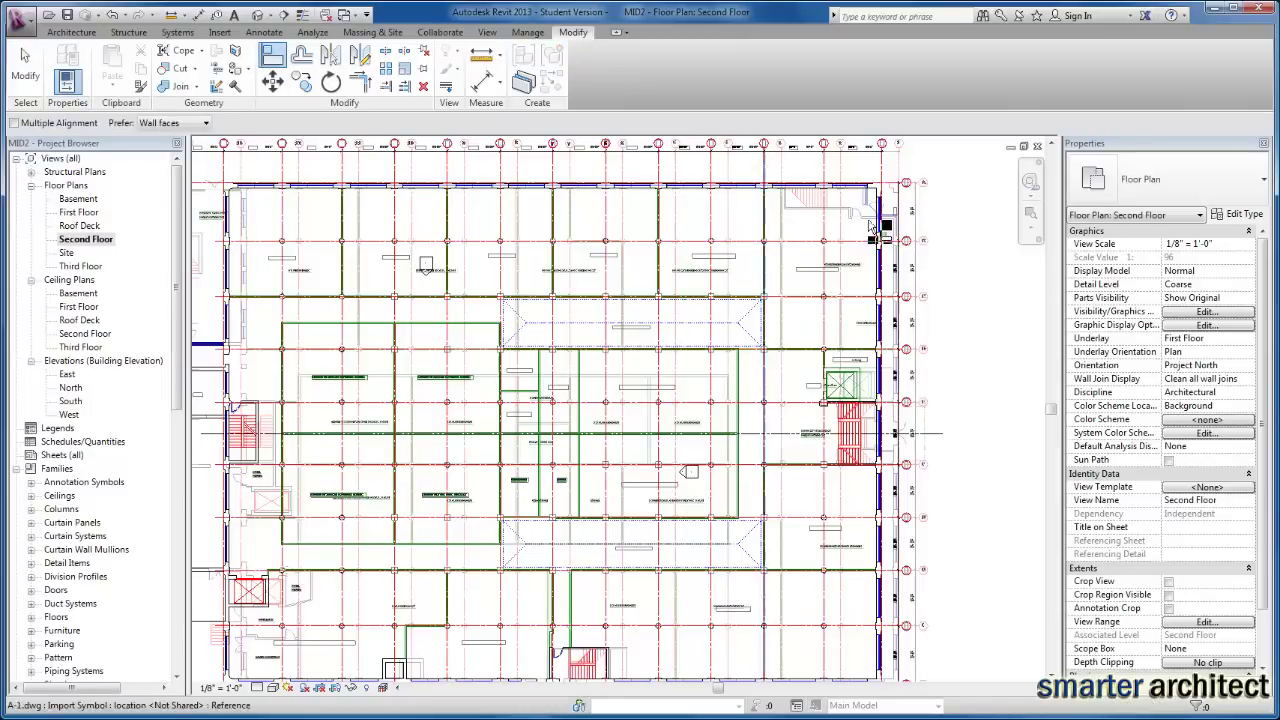
{"action": "scroll", "coordinate": [905, 225], "scroll_direction": "up", "scroll_amount": 5}
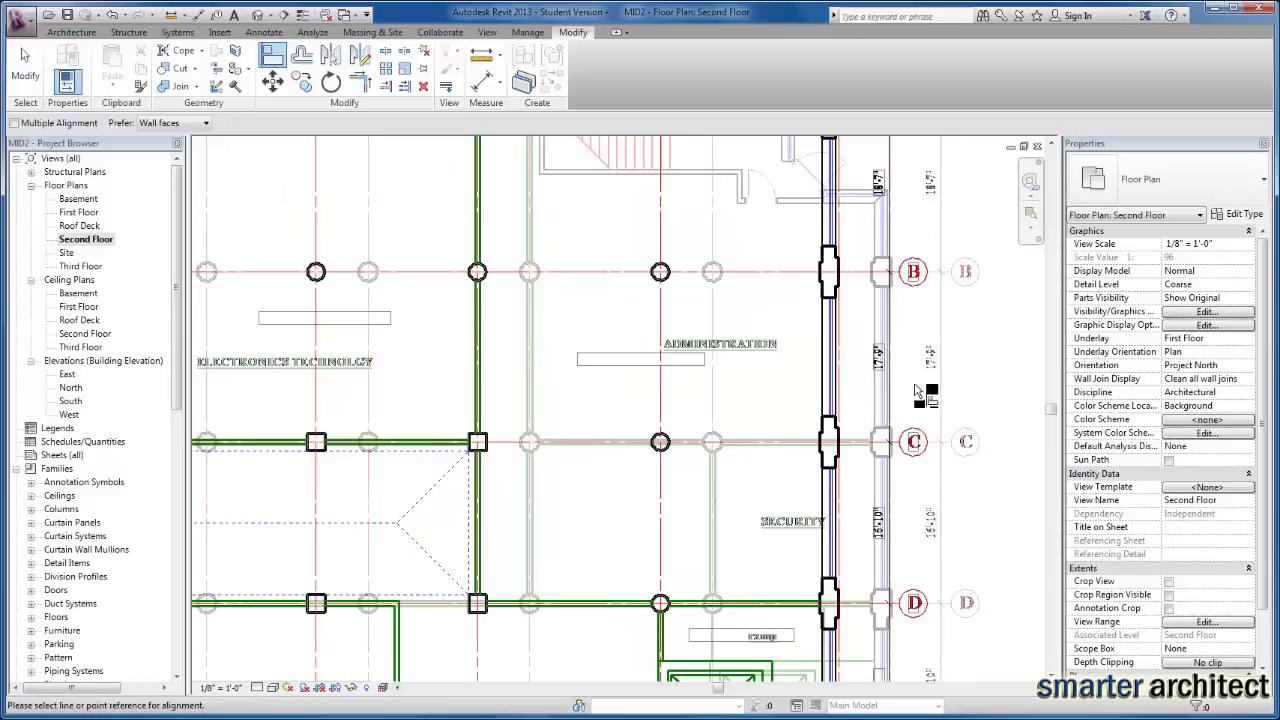
{"action": "scroll", "coordinate": [899, 384], "scroll_direction": "up", "scroll_amount": 5}
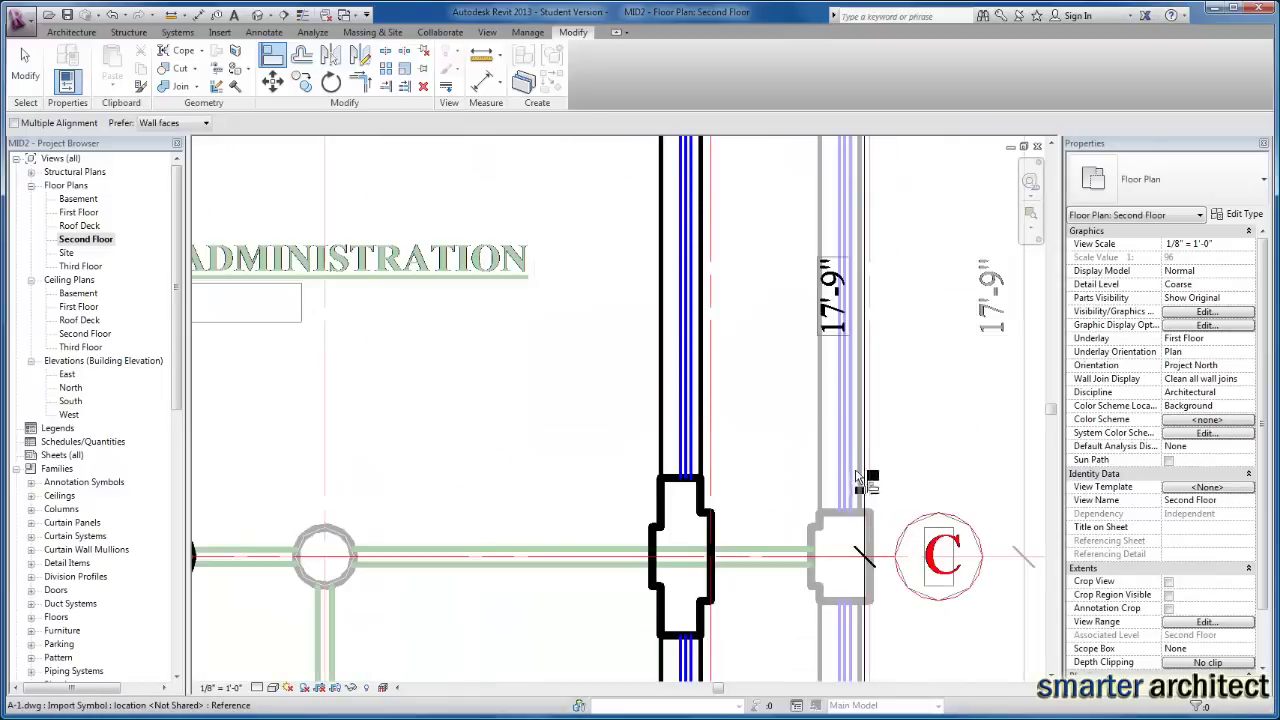
{"action": "scroll", "coordinate": [860, 497], "scroll_direction": "down", "scroll_amount": 5}
{"action": "scroll", "coordinate": [872, 505], "scroll_direction": "down", "scroll_amount": 3}
{"action": "scroll", "coordinate": [854, 443], "scroll_direction": "up", "scroll_amount": 1}
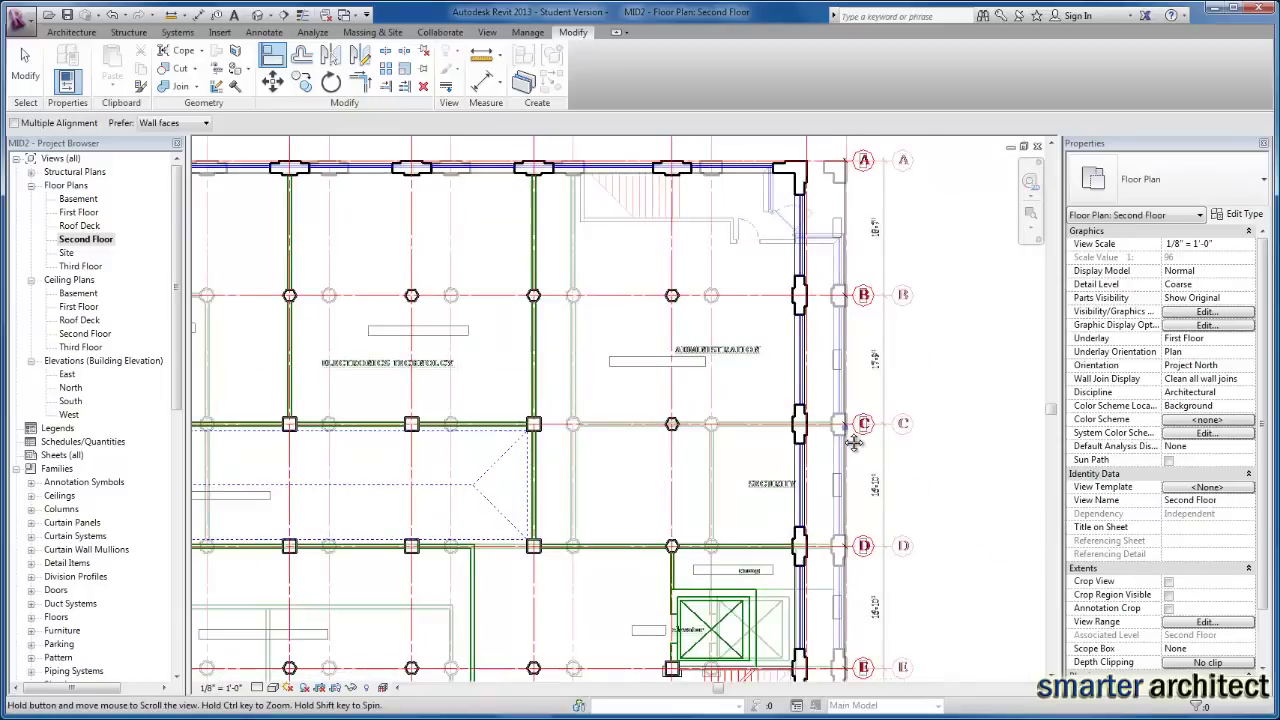
{"action": "scroll", "coordinate": [857, 277], "scroll_direction": "up", "scroll_amount": 1}
{"action": "scroll", "coordinate": [855, 170], "scroll_direction": "up", "scroll_amount": 2}
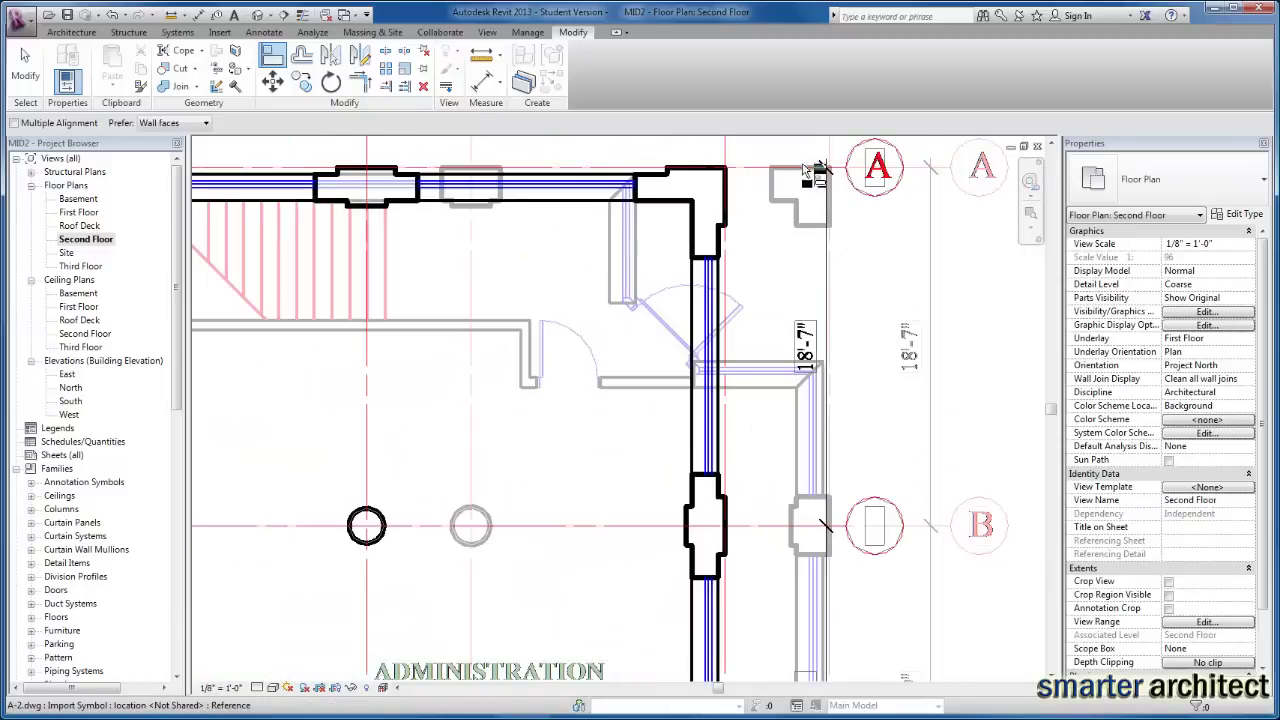
{"action": "scroll", "coordinate": [830, 176], "scroll_direction": "up", "scroll_amount": 3}
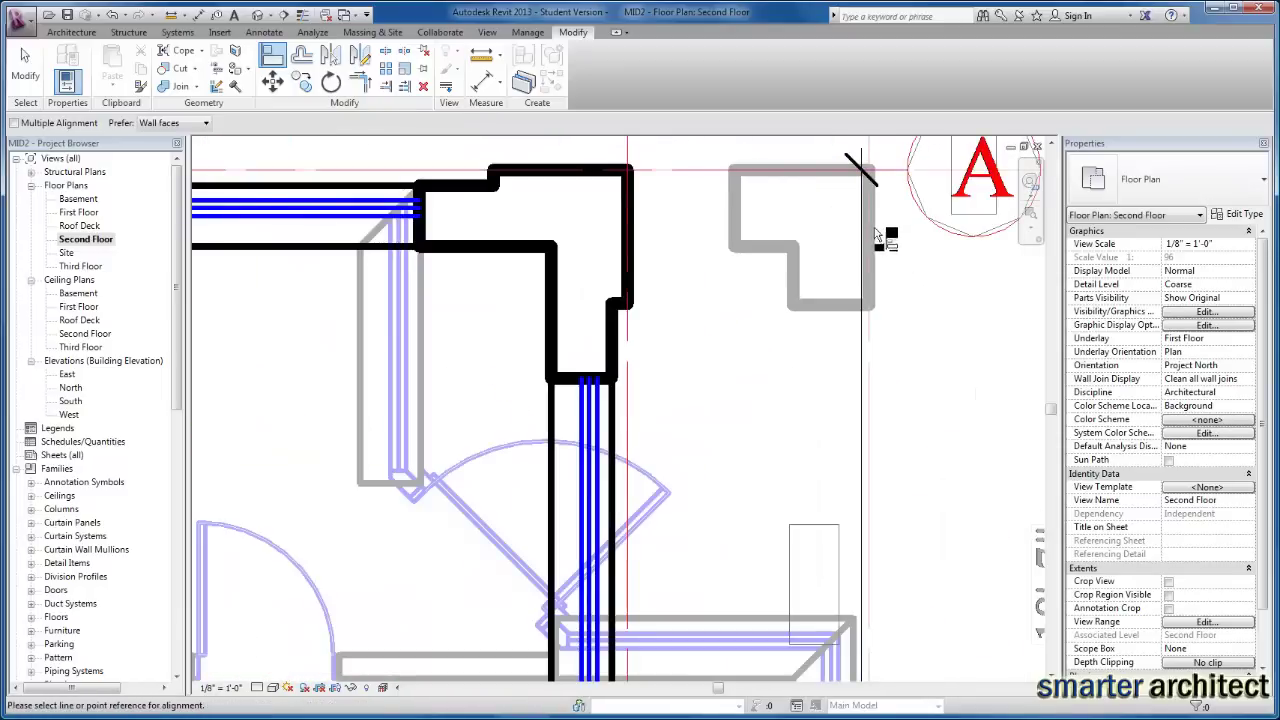
{"action": "scroll", "coordinate": [865, 230], "scroll_direction": "up", "scroll_amount": 3}
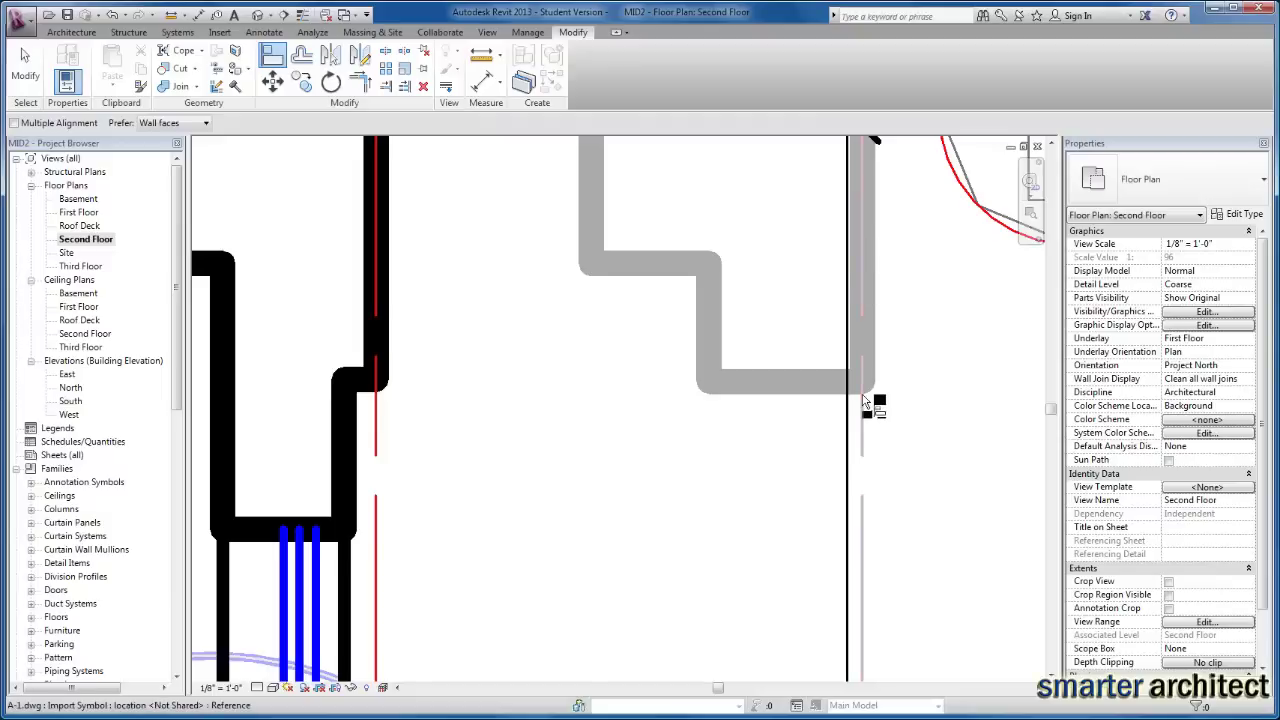
Step: Align A-2's right exterior wall onto the A-1 wall edge, then finish aligning
{"action": "left_click", "coordinate": [861, 440]}
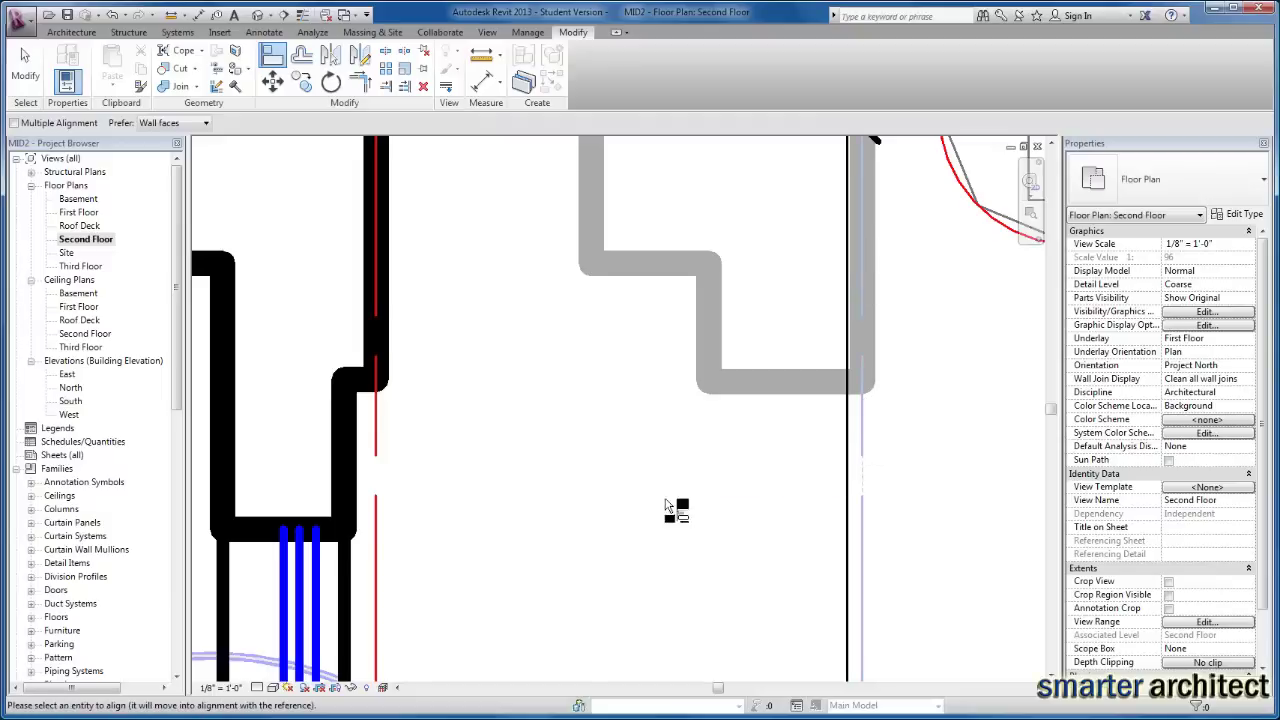
{"action": "left_click", "coordinate": [377, 441]}
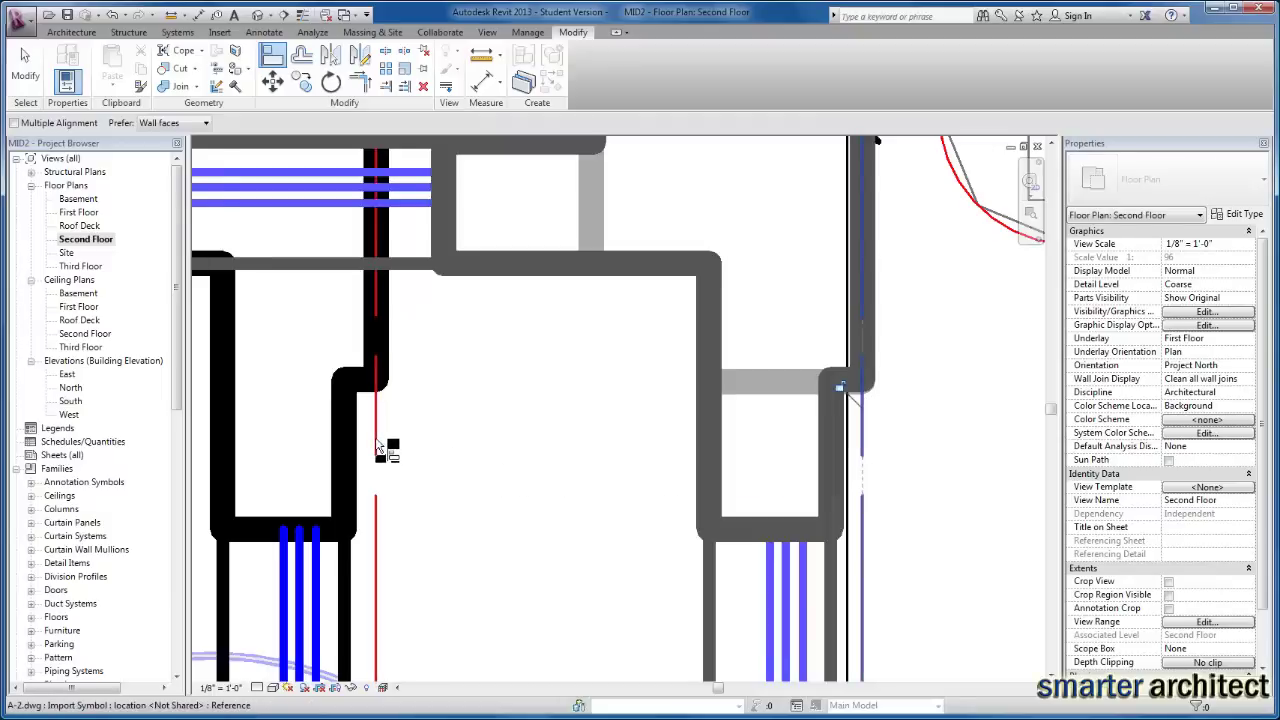
{"action": "scroll", "coordinate": [774, 477], "scroll_direction": "down", "scroll_amount": 5}
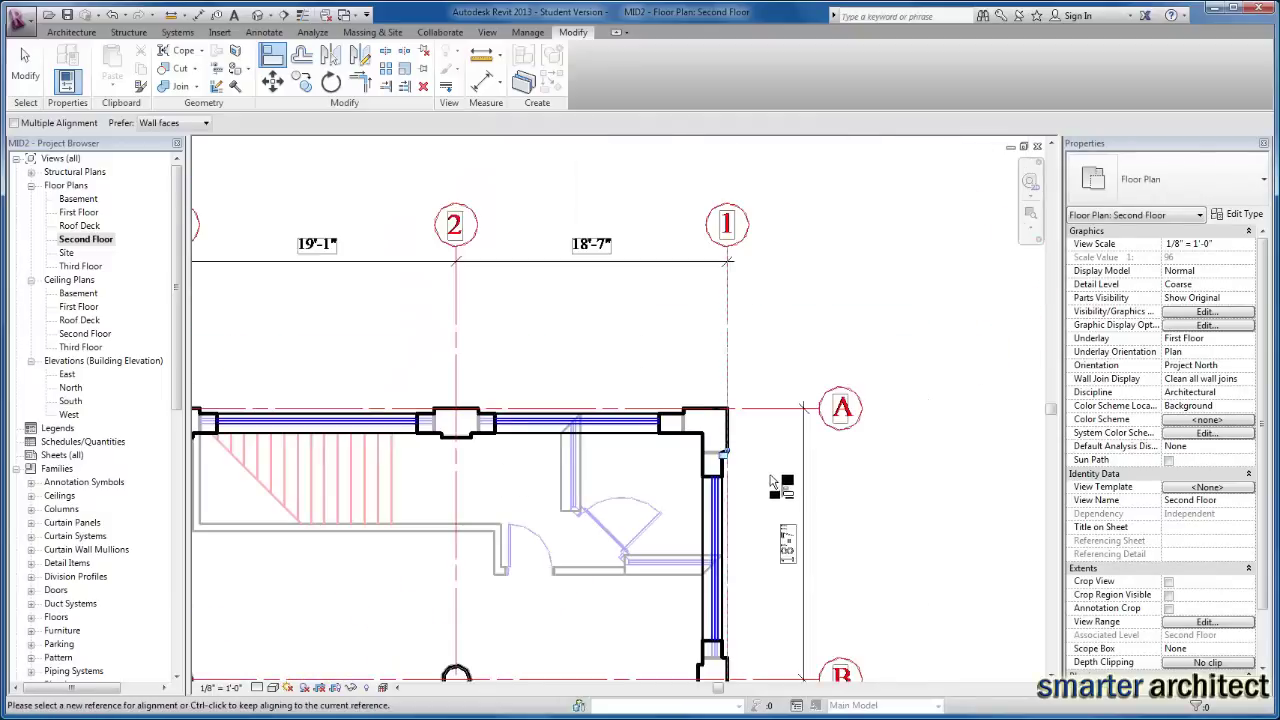
{"action": "scroll", "coordinate": [857, 563], "scroll_direction": "down", "scroll_amount": 3}
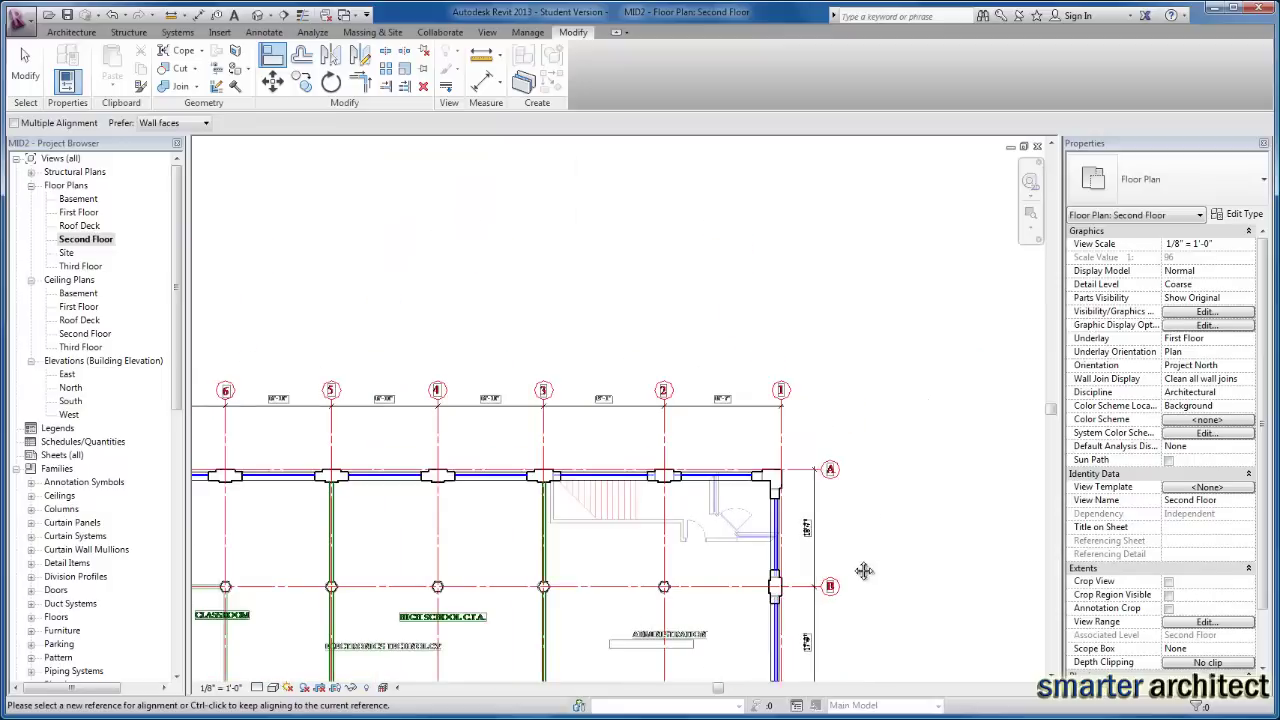
{"action": "middle_click_drag", "start_coordinate": [857, 563], "coordinate": [888, 333]}
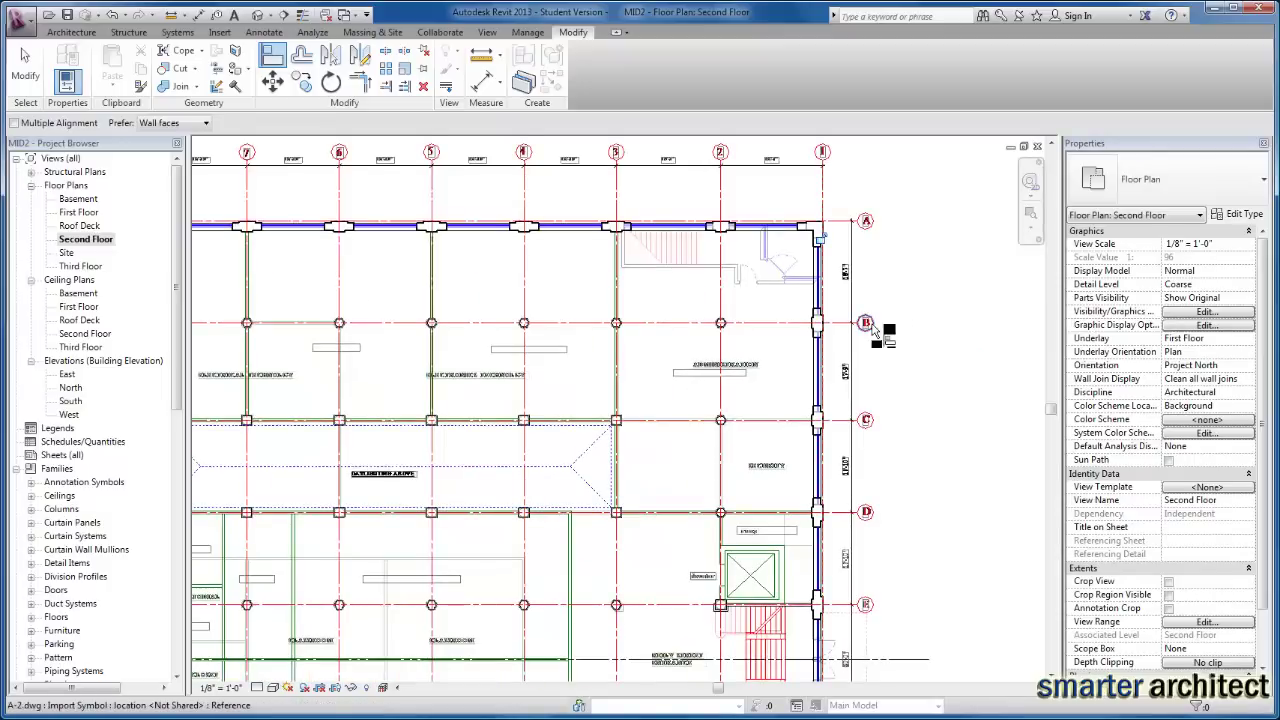
{"action": "key", "text": "Escape"}
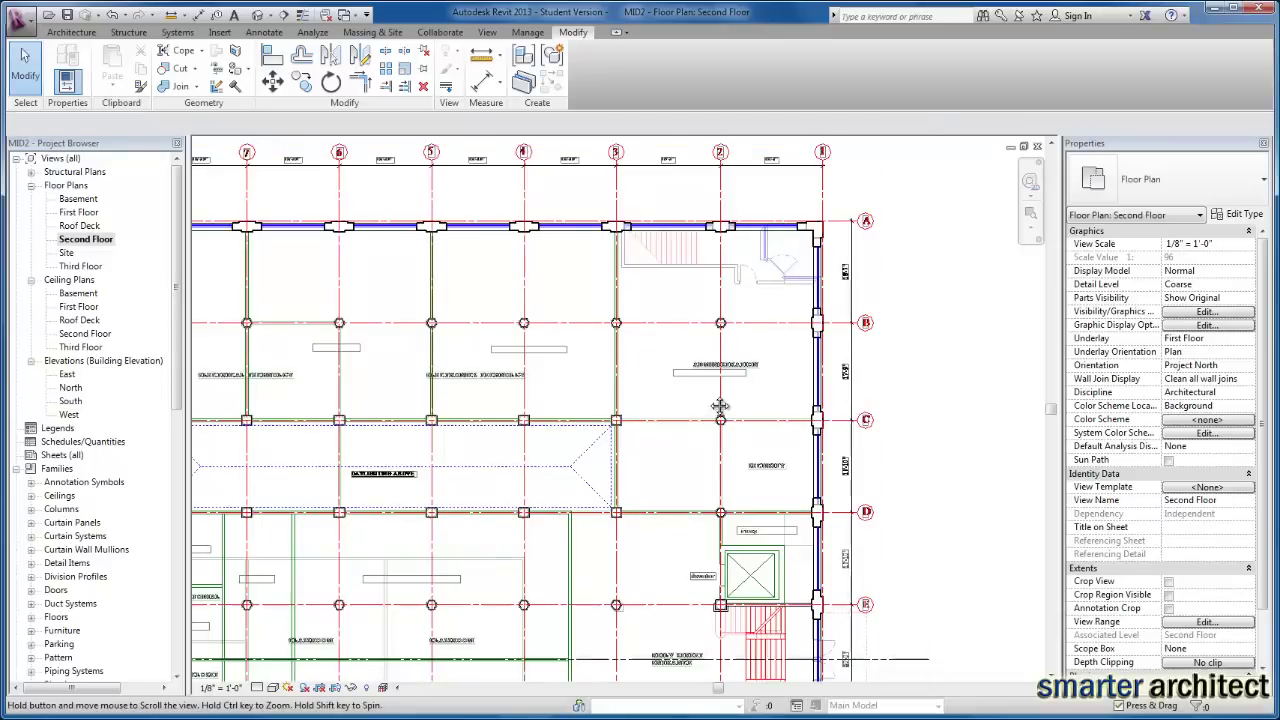
{"action": "middle_click_drag", "start_coordinate": [774, 421], "coordinate": [777, 307]}
{"action": "scroll", "coordinate": [777, 307], "scroll_direction": "down", "scroll_amount": 1}
{"action": "scroll", "coordinate": [806, 472], "scroll_direction": "down", "scroll_amount": 1}
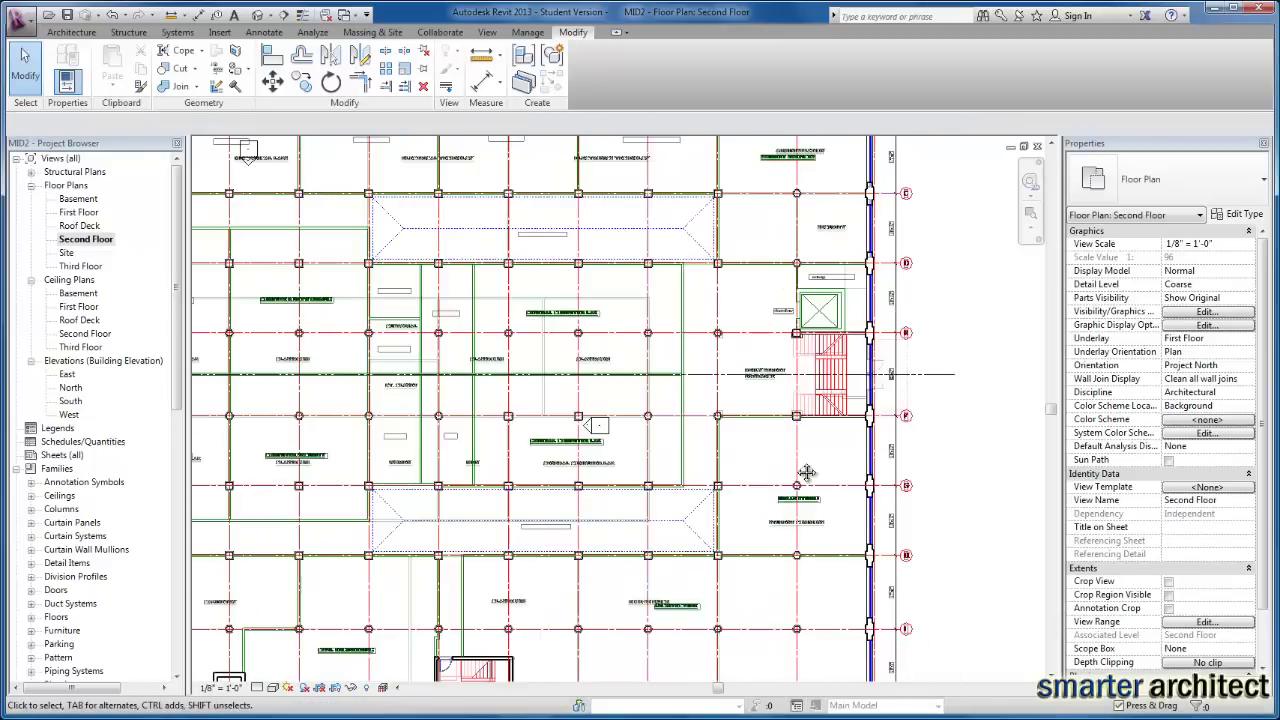
{"action": "middle_click_drag", "start_coordinate": [906, 419], "coordinate": [1086, 289]}
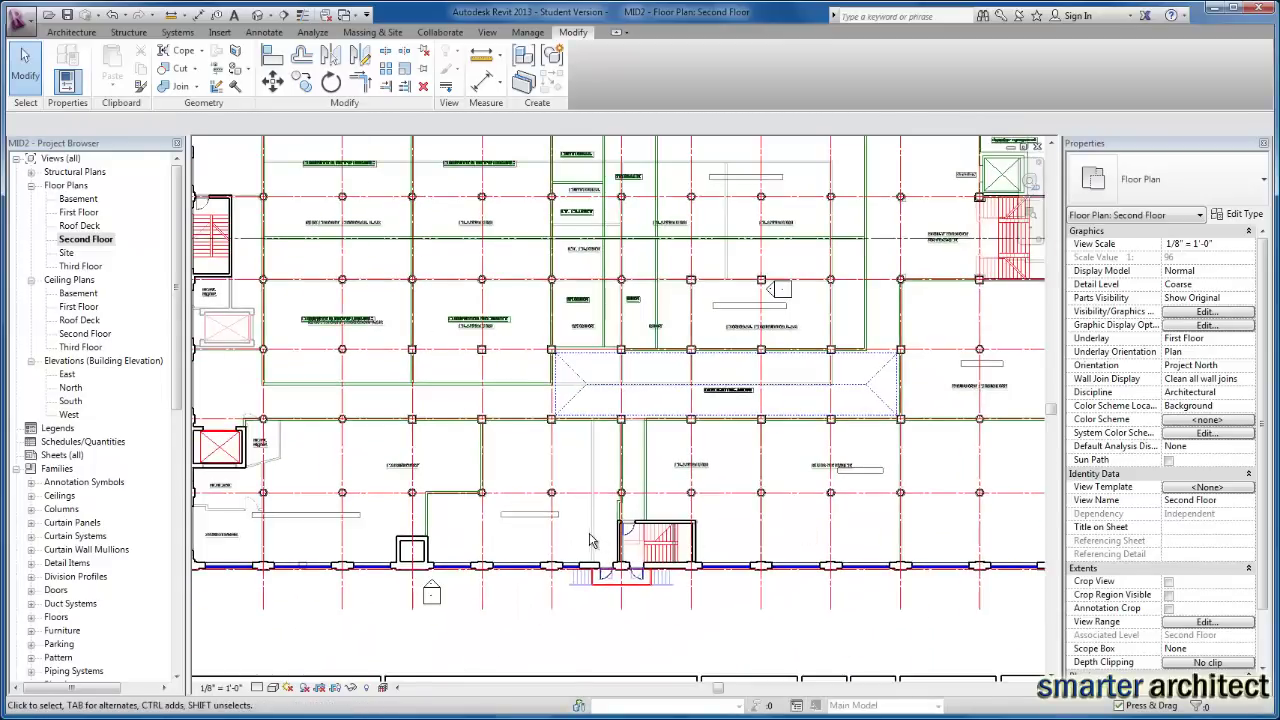
{"action": "scroll", "coordinate": [539, 529], "scroll_direction": "down", "scroll_amount": 2}
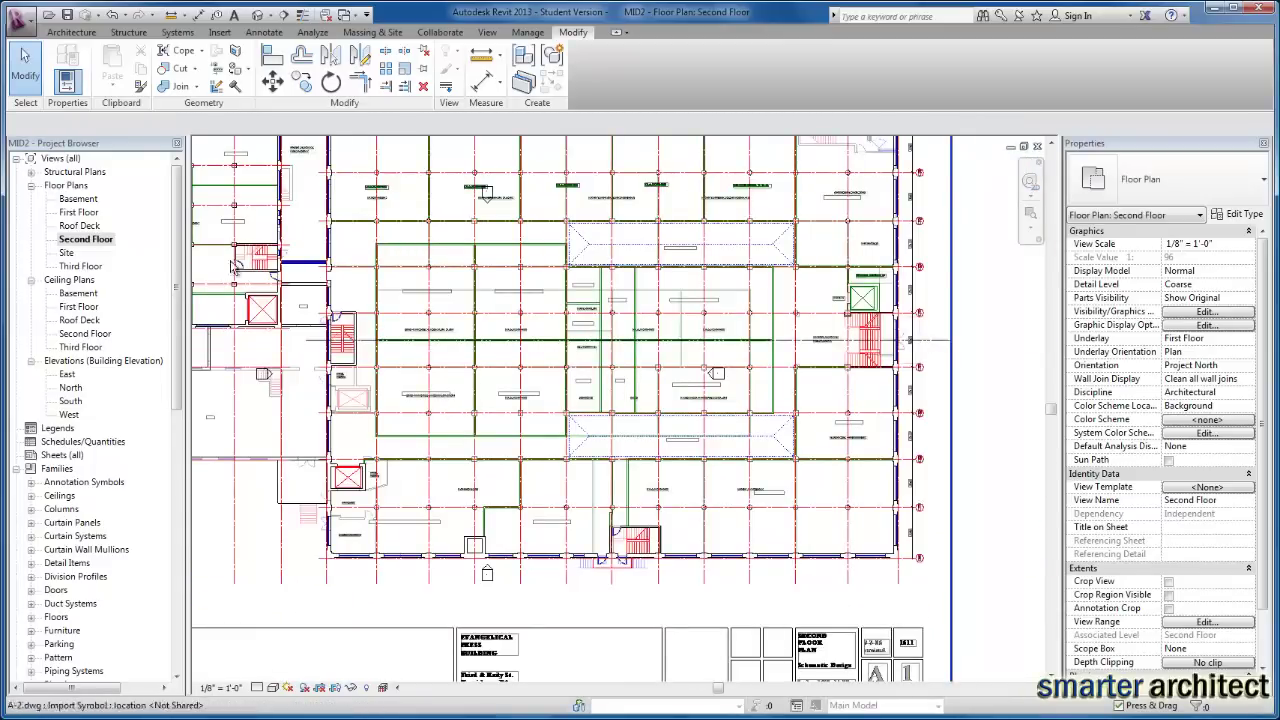
{"action": "scroll", "coordinate": [240, 270], "scroll_direction": "up", "scroll_amount": 3}
{"action": "scroll", "coordinate": [243, 268], "scroll_direction": "up", "scroll_amount": 1}
{"action": "middle_click_drag", "start_coordinate": [243, 268], "coordinate": [484, 268]}
{"action": "scroll", "coordinate": [484, 268], "scroll_direction": "up", "scroll_amount": 2}
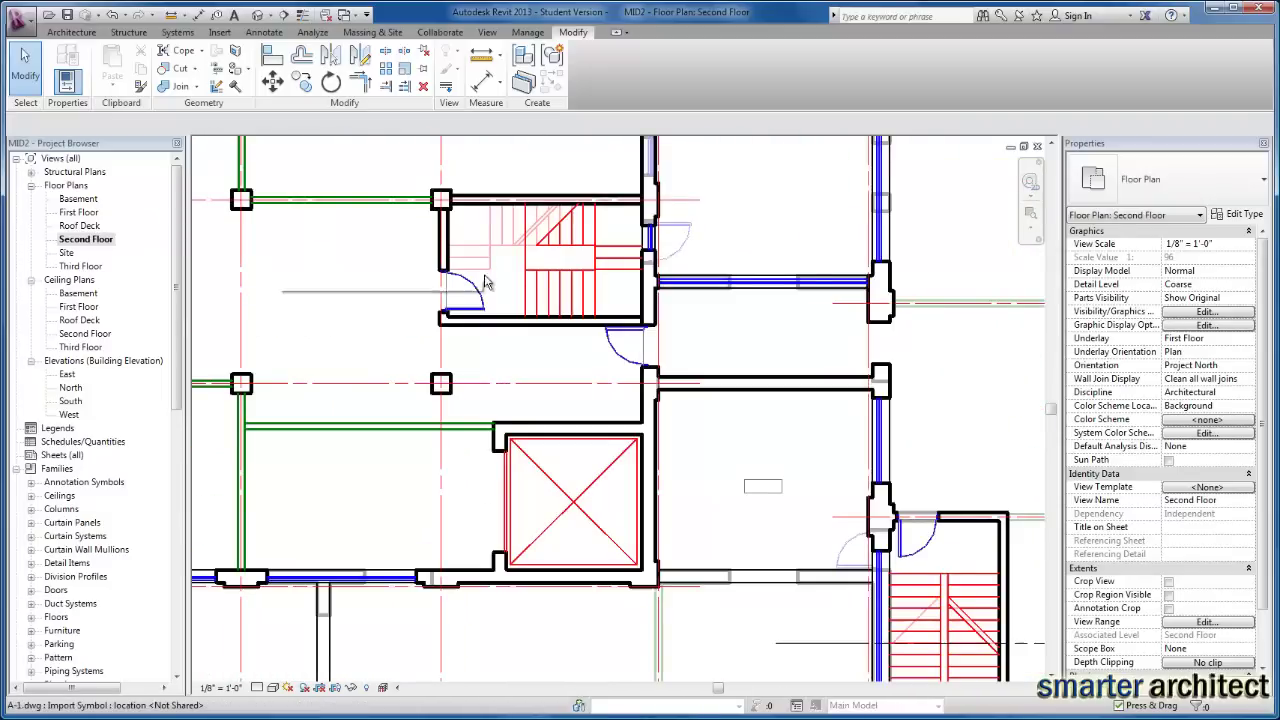
{"action": "scroll", "coordinate": [478, 336], "scroll_direction": "down", "scroll_amount": 4}
{"action": "scroll", "coordinate": [551, 338], "scroll_direction": "down", "scroll_amount": 4}
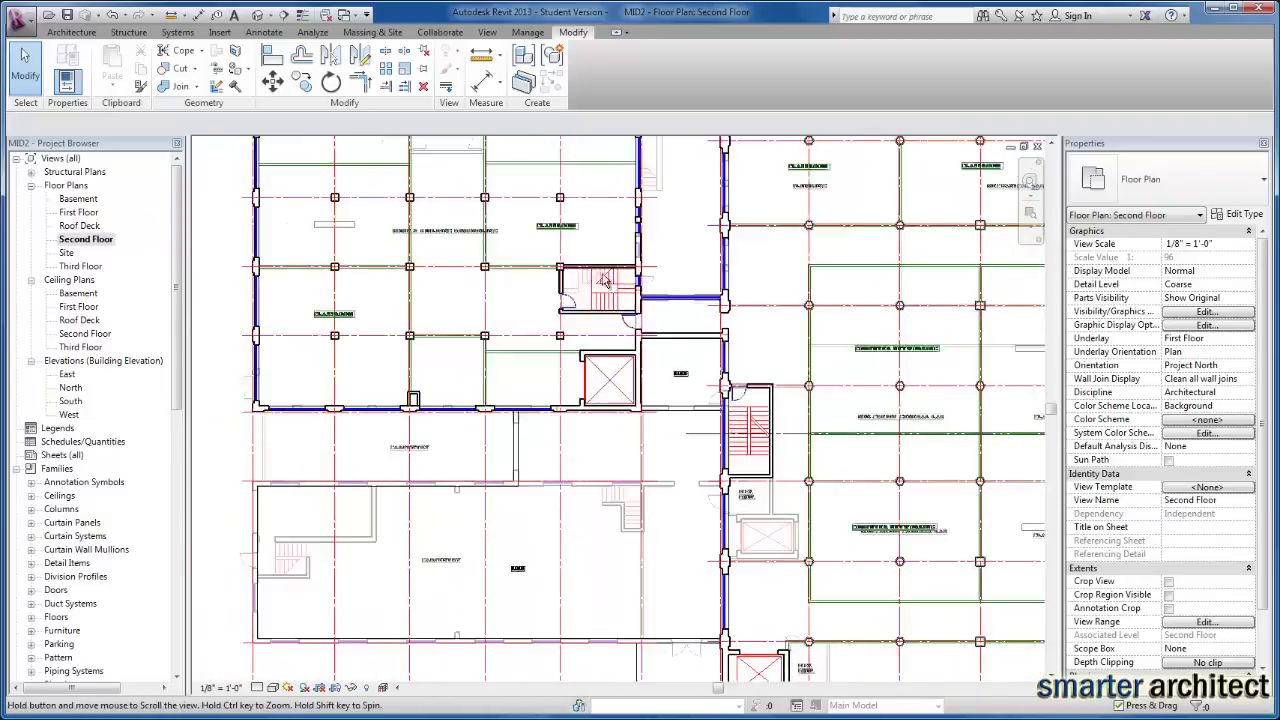
{"action": "scroll", "coordinate": [617, 317], "scroll_direction": "up", "scroll_amount": 2}
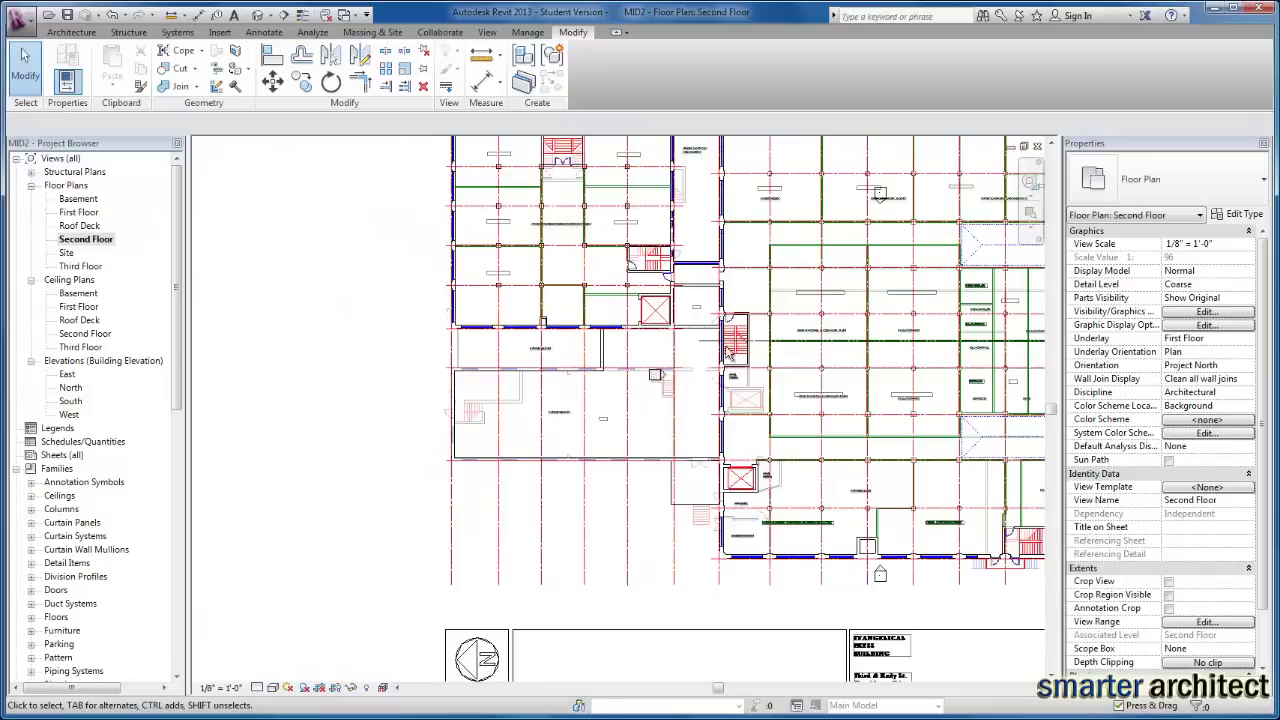
{"action": "scroll", "coordinate": [635, 375], "scroll_direction": "down", "scroll_amount": 3}
{"action": "middle_click_drag", "start_coordinate": [620, 397], "coordinate": [557, 384]}
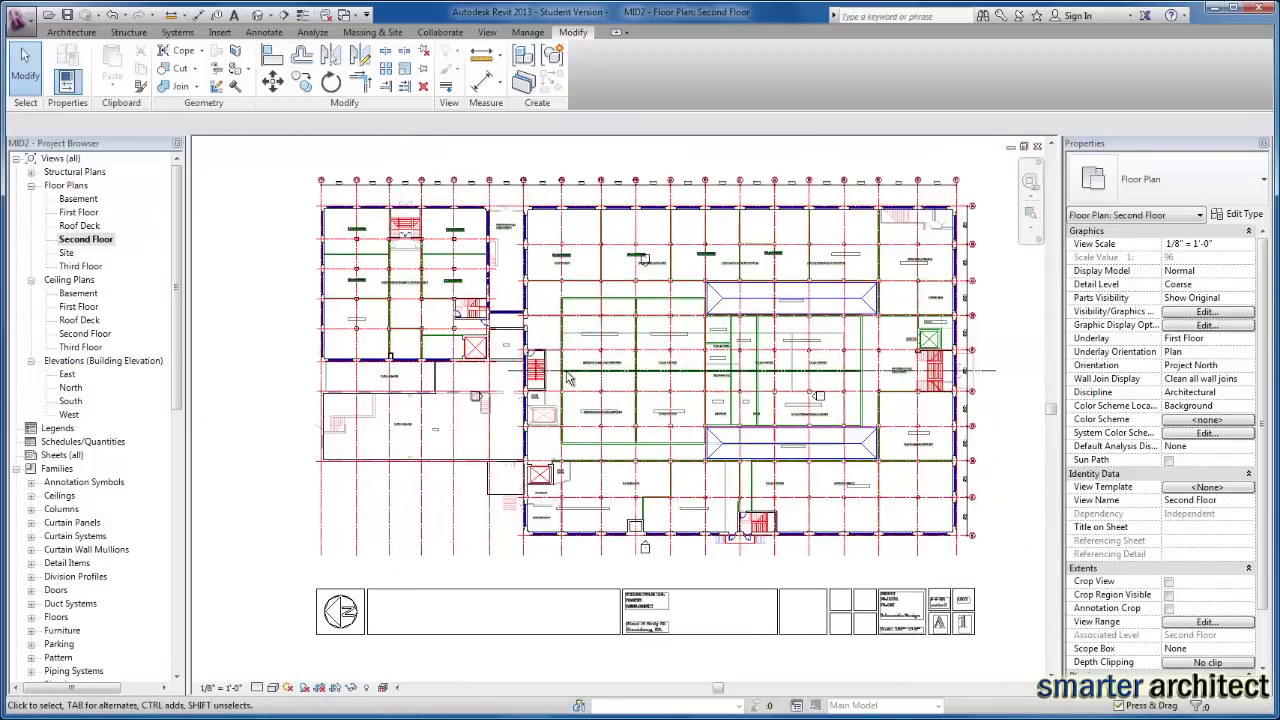